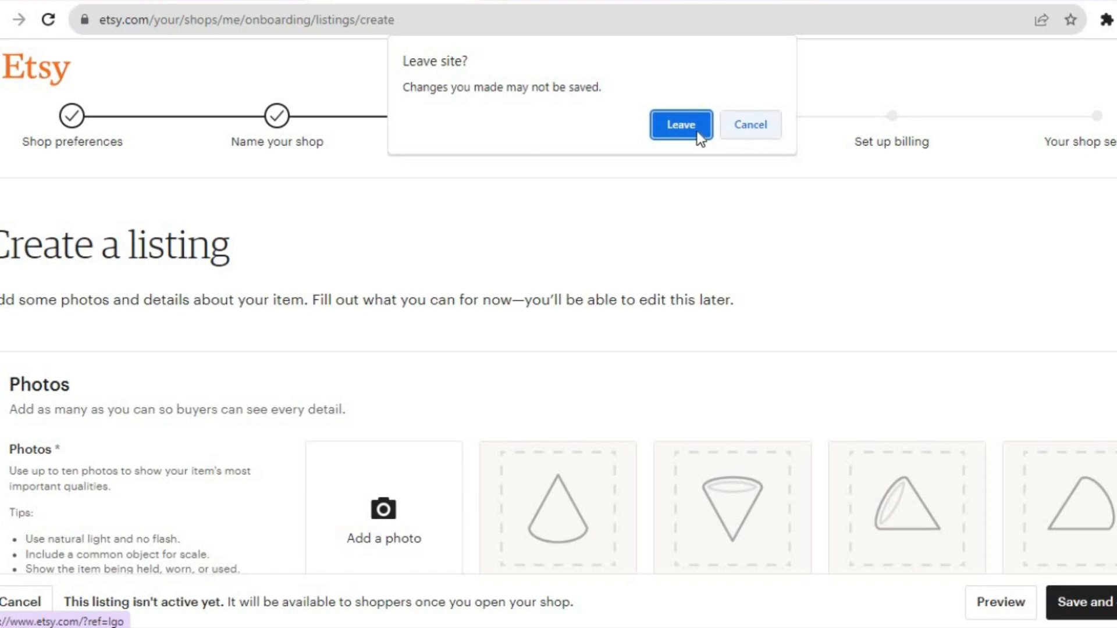
# - Leave the unsaved Etsy listing and switch to Printify, opening its main product catalog page
pyautogui.click(696, 131)
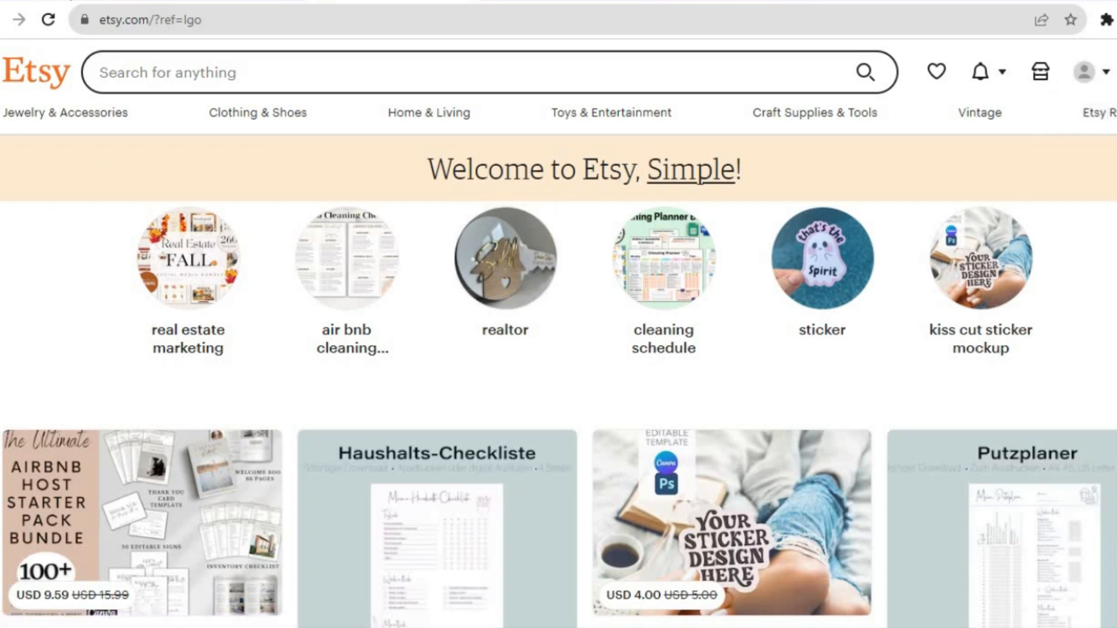
pyautogui.click(69, 0)
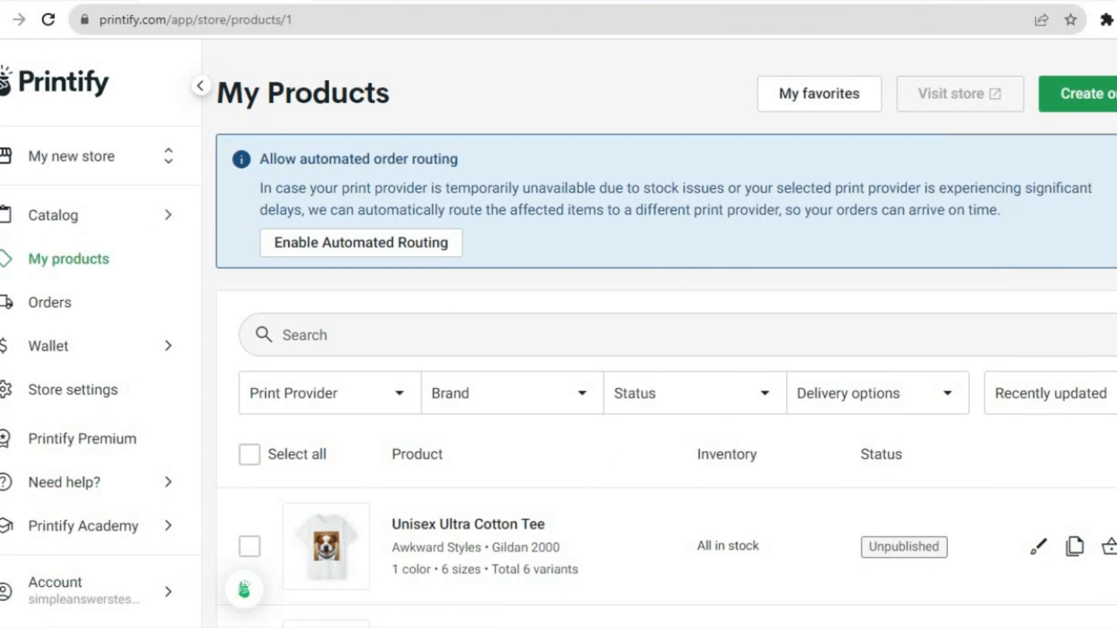
pyautogui.click(94, 83)
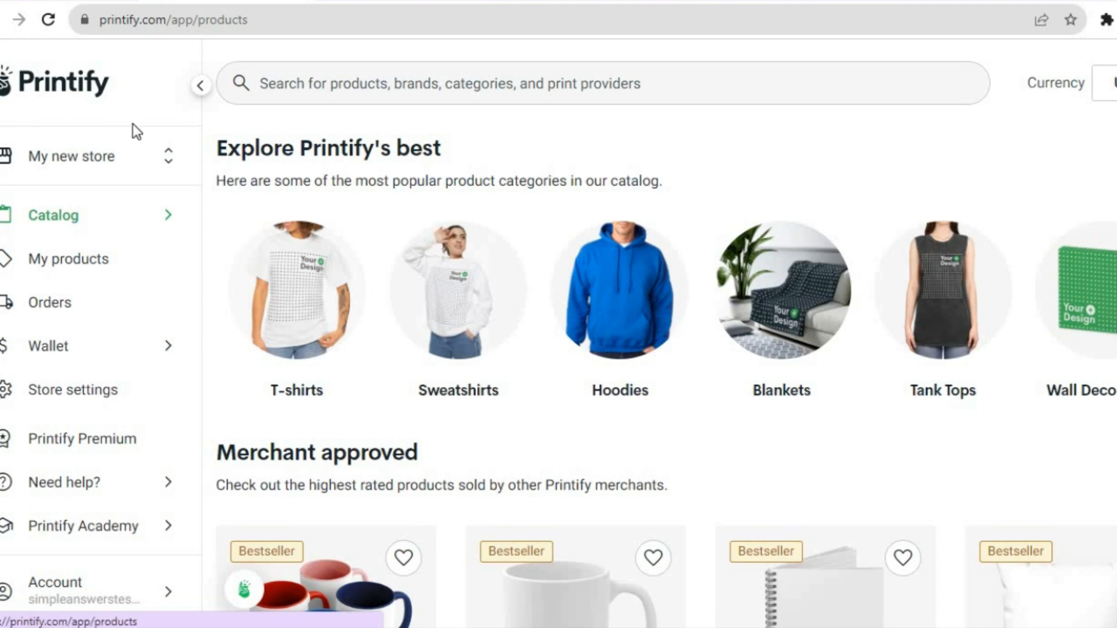
# - Add a new Printify store connected to Etsy, granting Printify access to the Etsy account and dismissing the congratulations message
pyautogui.click(75, 162)
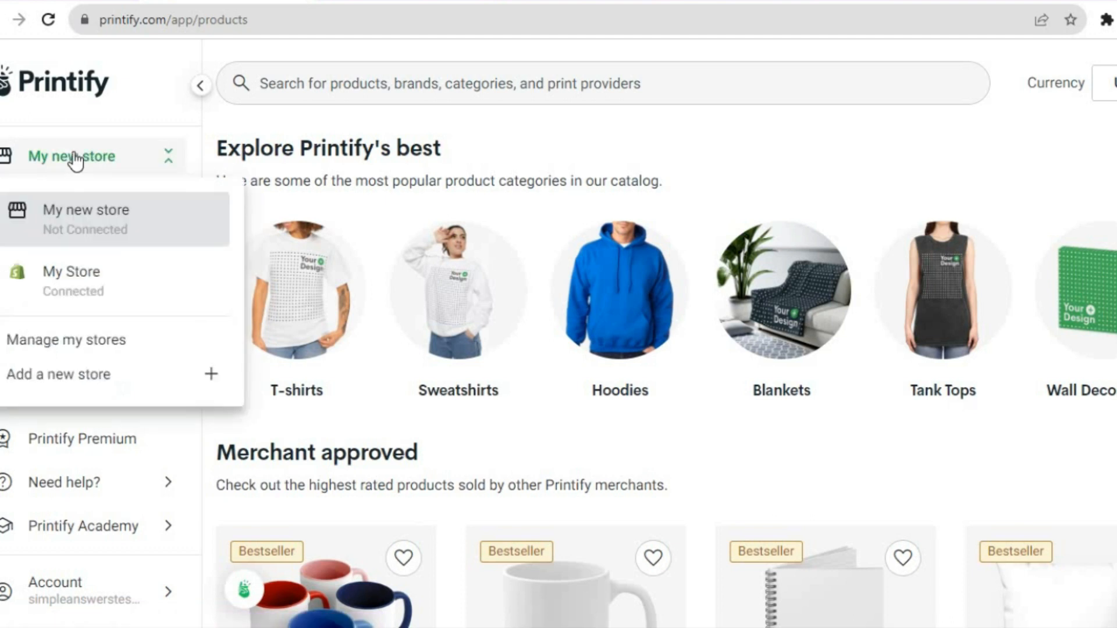
pyautogui.click(88, 375)
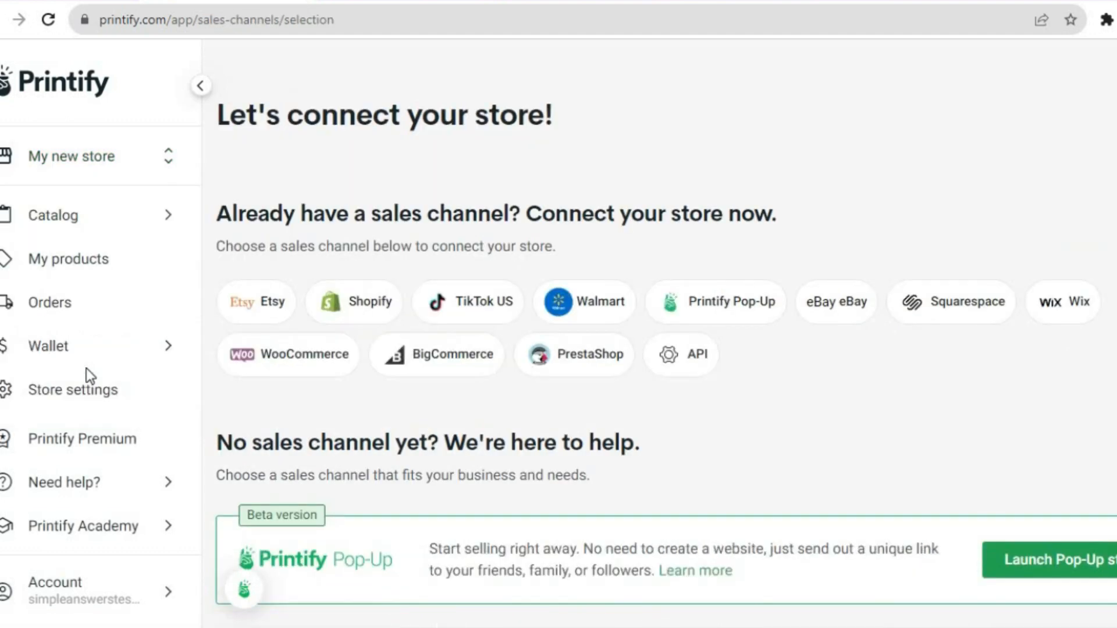
pyautogui.click(241, 307)
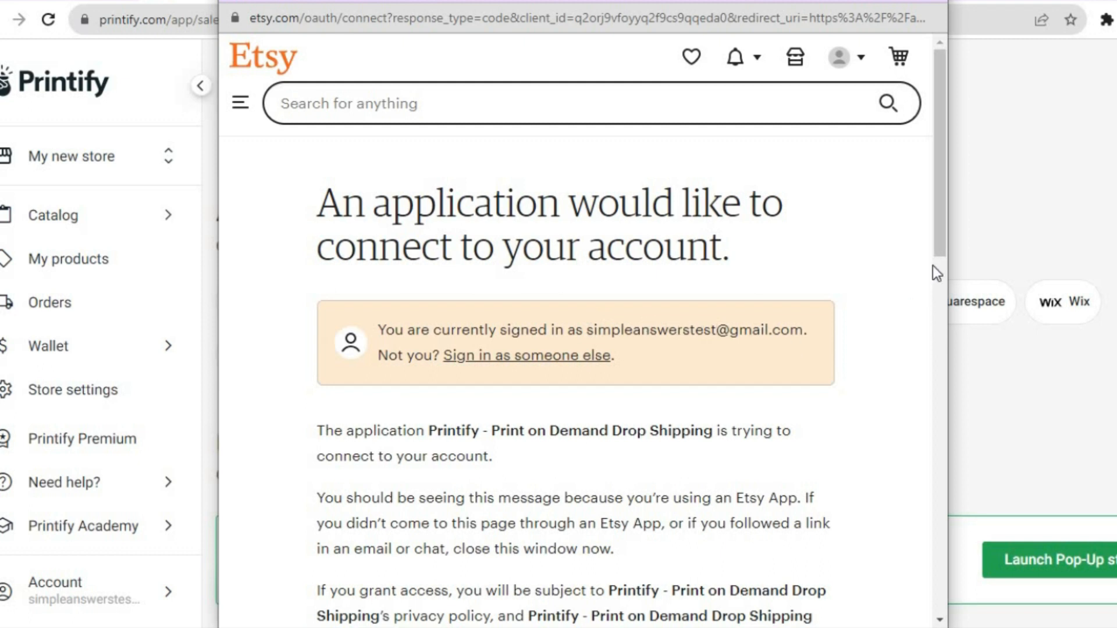
pyautogui.moveTo(942, 231); pyautogui.dragTo(940, 518)
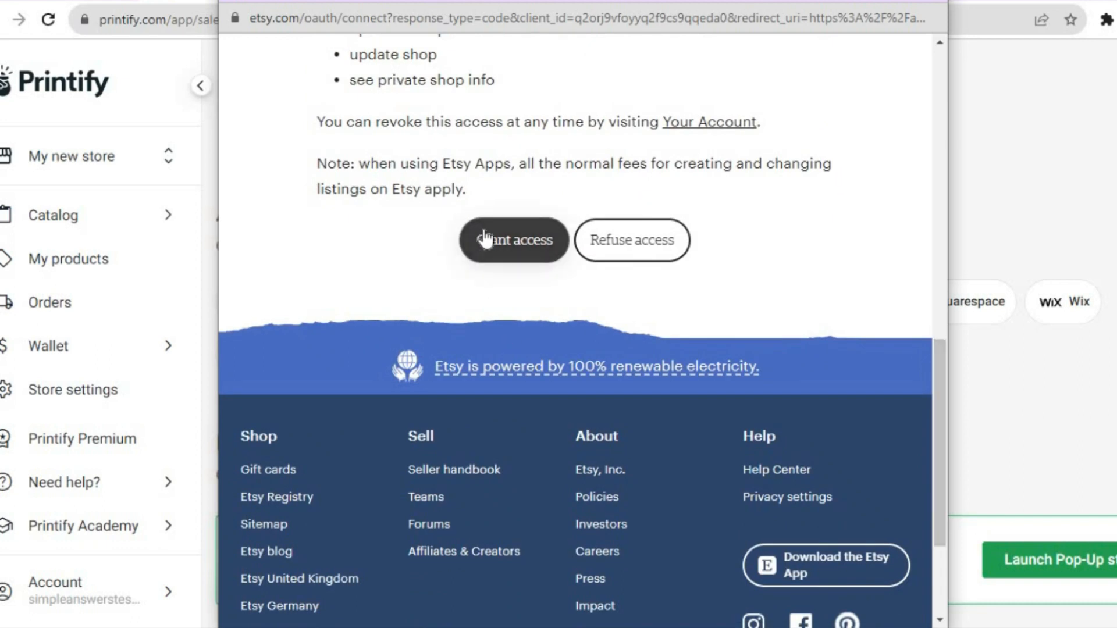
pyautogui.click(501, 241)
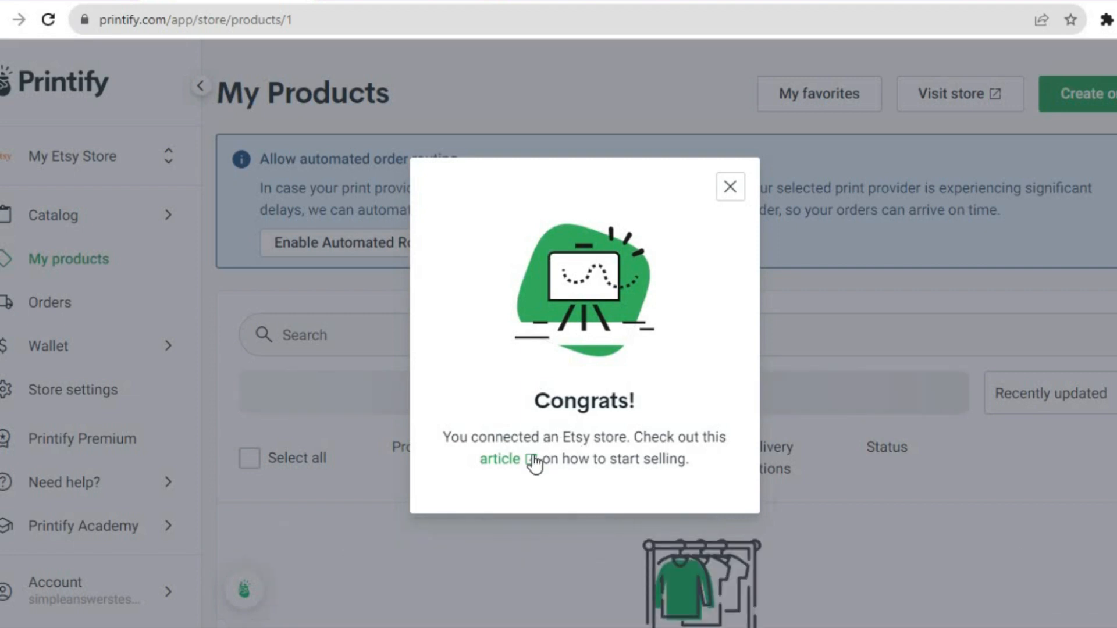
pyautogui.click(730, 187)
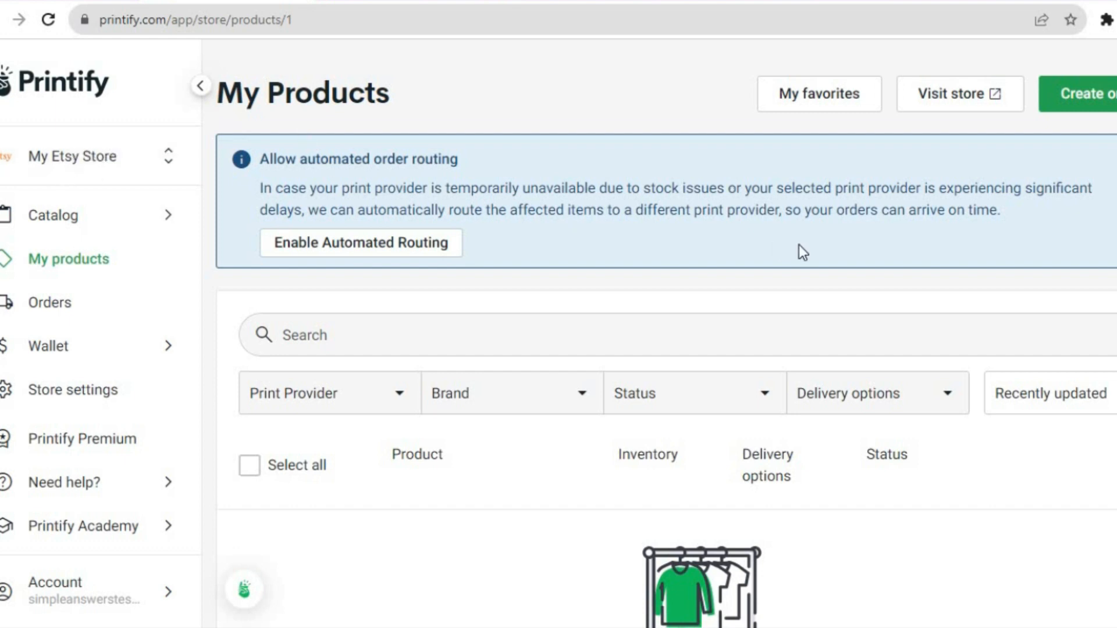
# - Look over the My Products page and examine the catalog's product categories, including the Accessories subcategories
pyautogui.scroll(-3, 802, 249)
pyautogui.scroll(-1, 666, 333)
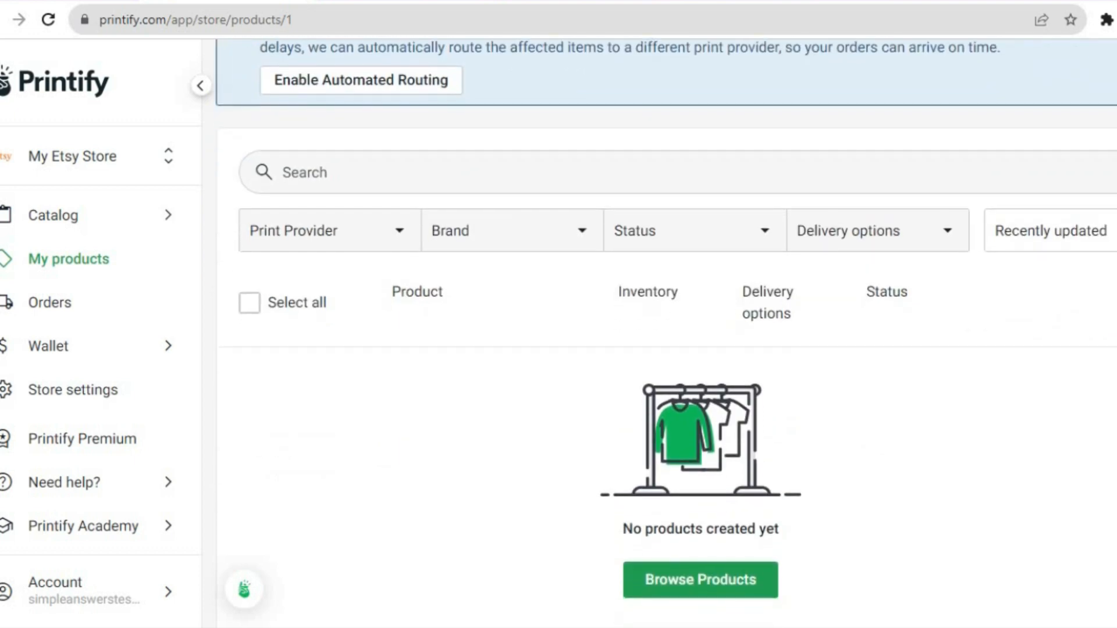
pyautogui.scroll(3, 665, 330)
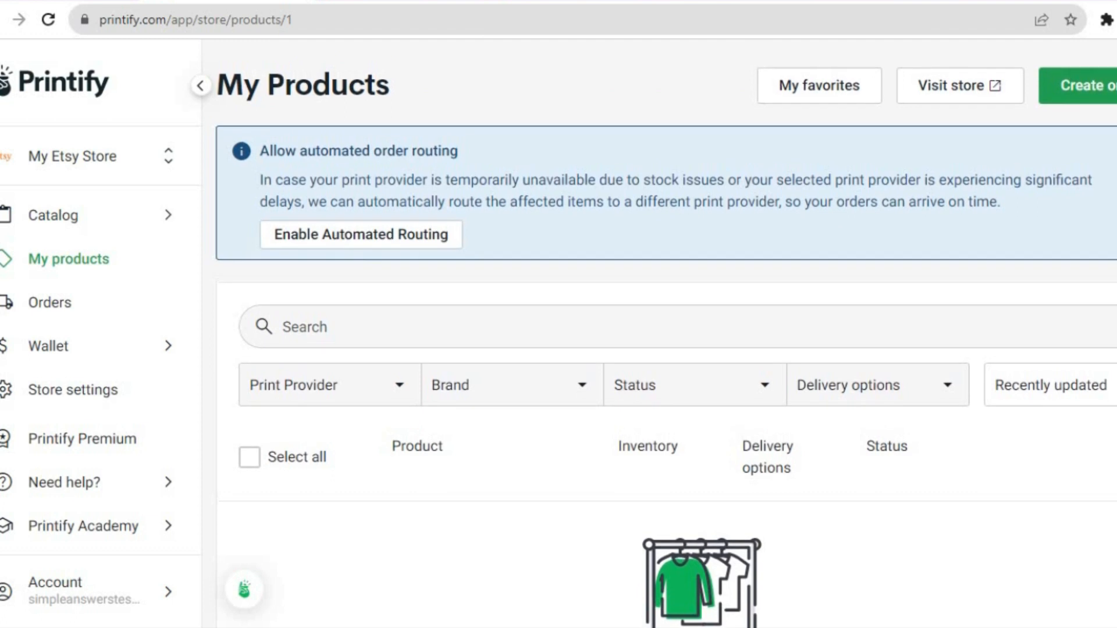
pyautogui.moveTo(102, 234)
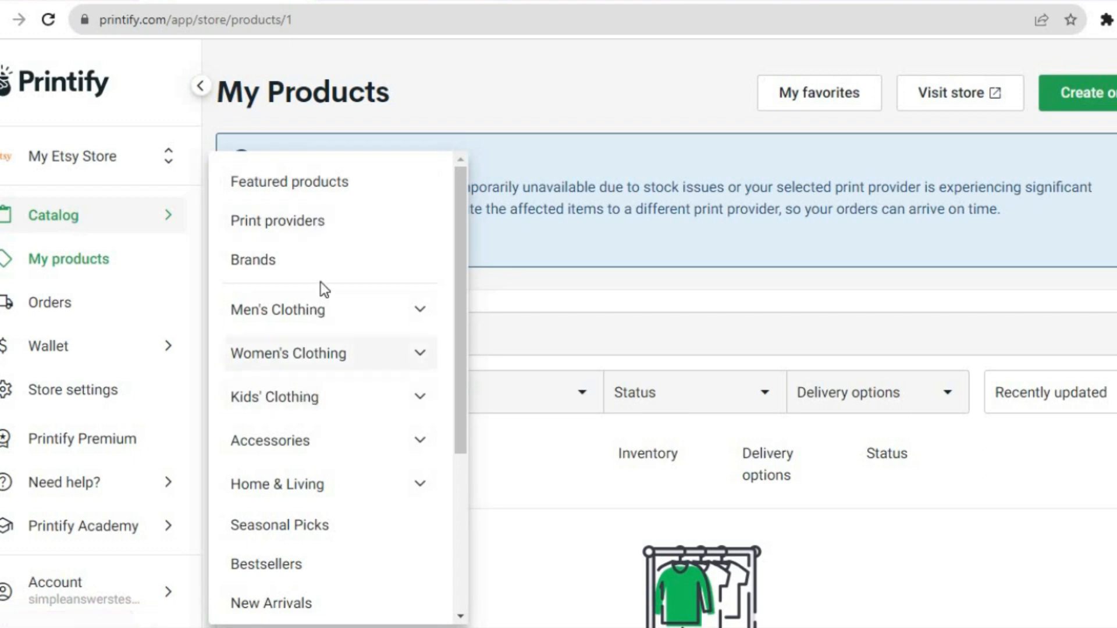
pyautogui.click(385, 442)
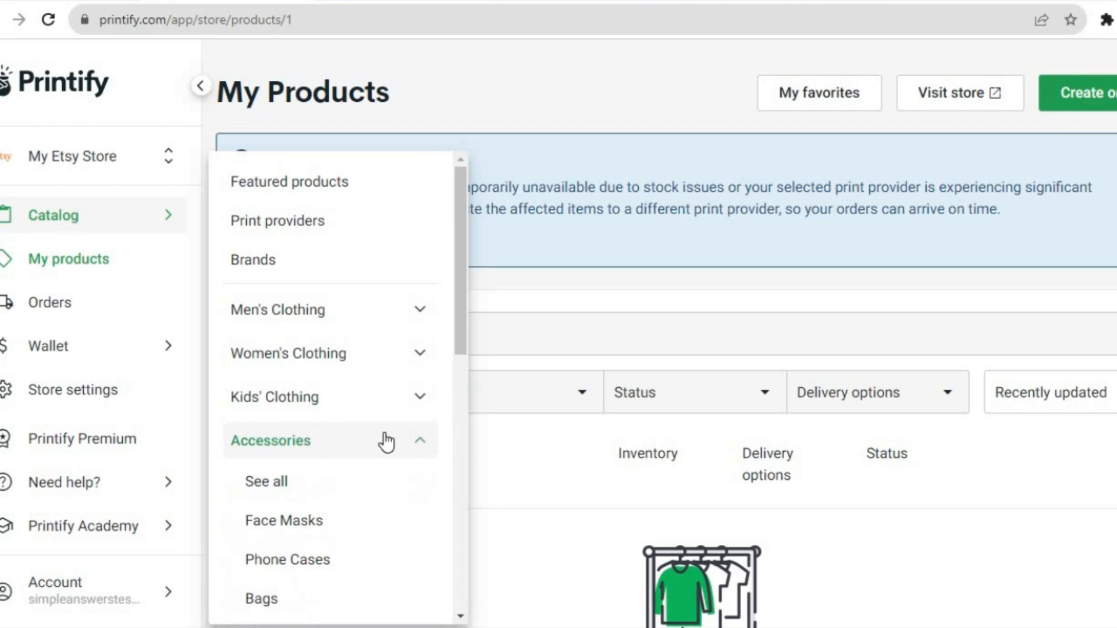
pyautogui.moveTo(460, 298); pyautogui.dragTo(456, 367)
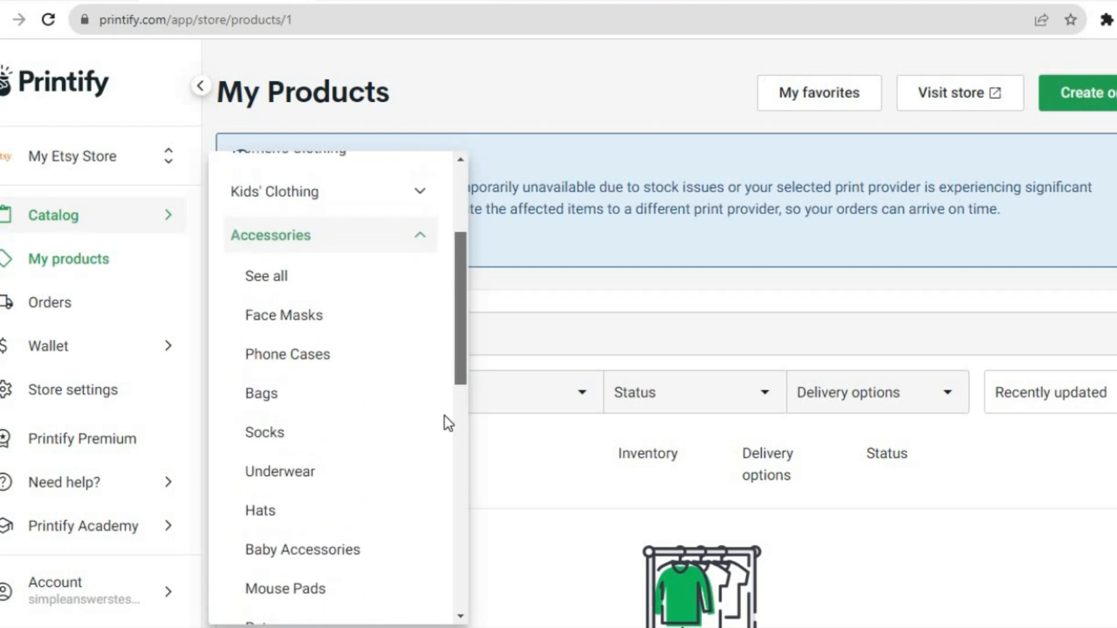
pyautogui.scroll(-3, 444, 430)
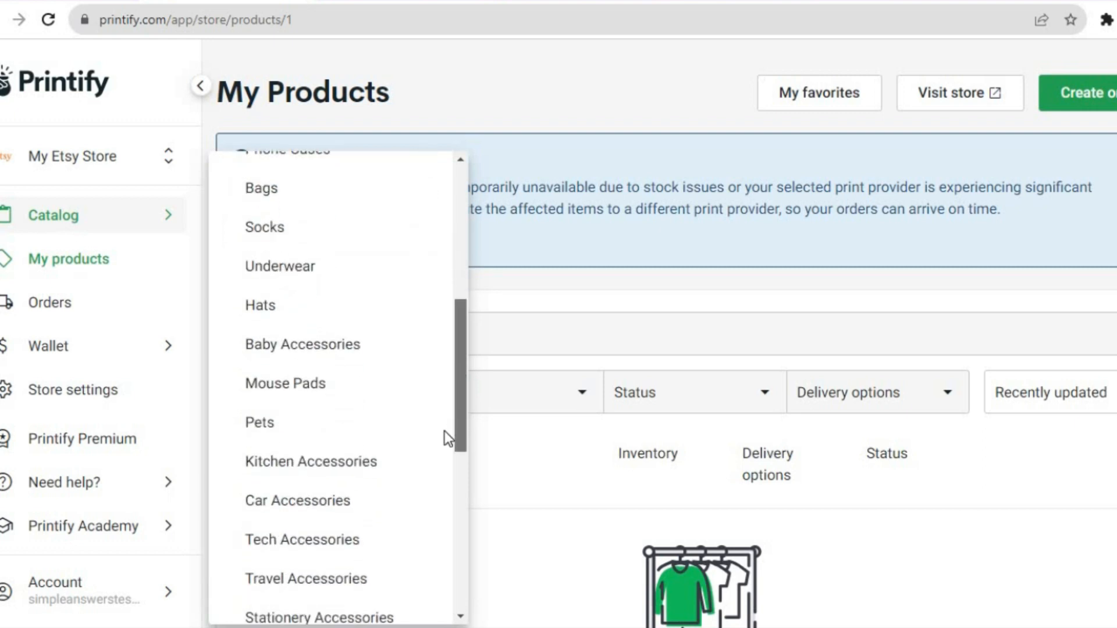
pyautogui.scroll(6, 449, 343)
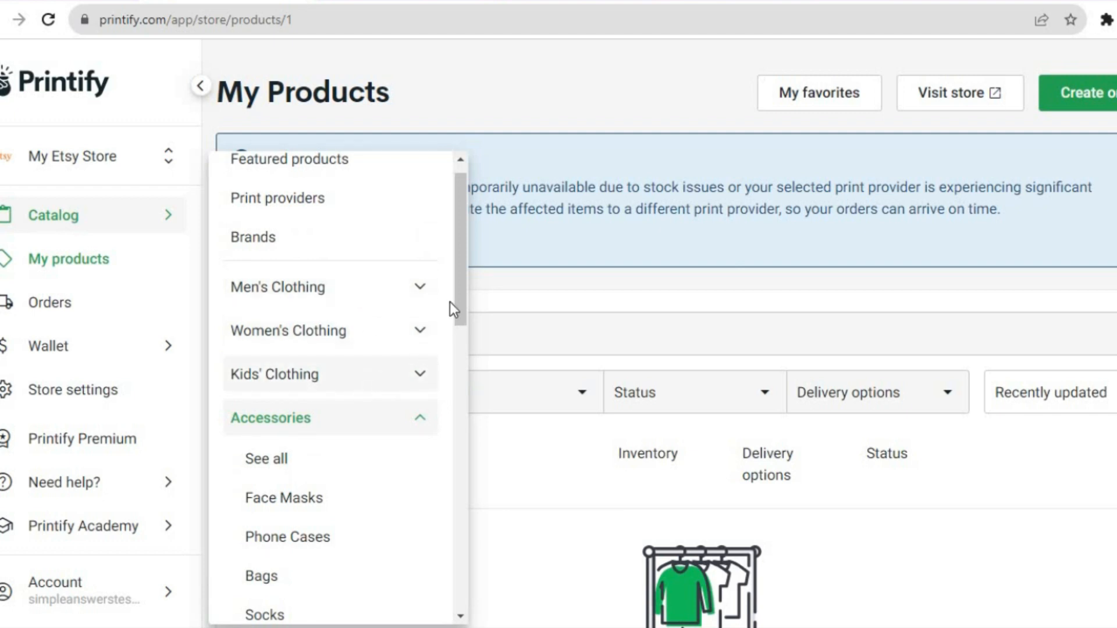
pyautogui.moveTo(452, 291); pyautogui.dragTo(455, 235)
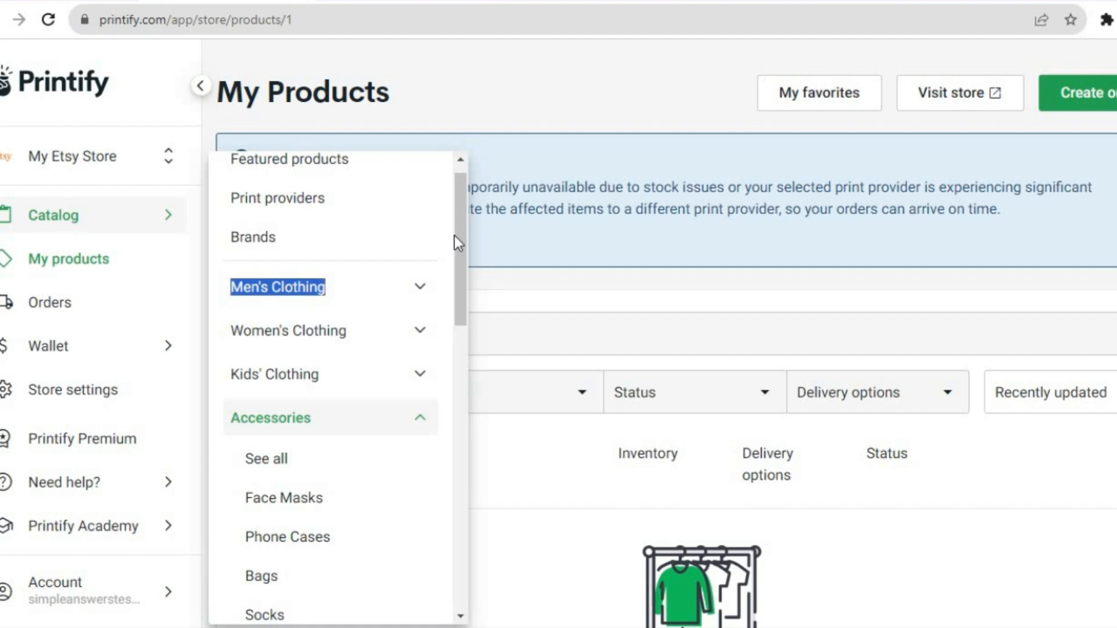
# - Choose the Weekender Bag from the featured products and start designing it with print provider MWW On Demand
pyautogui.click(323, 164)
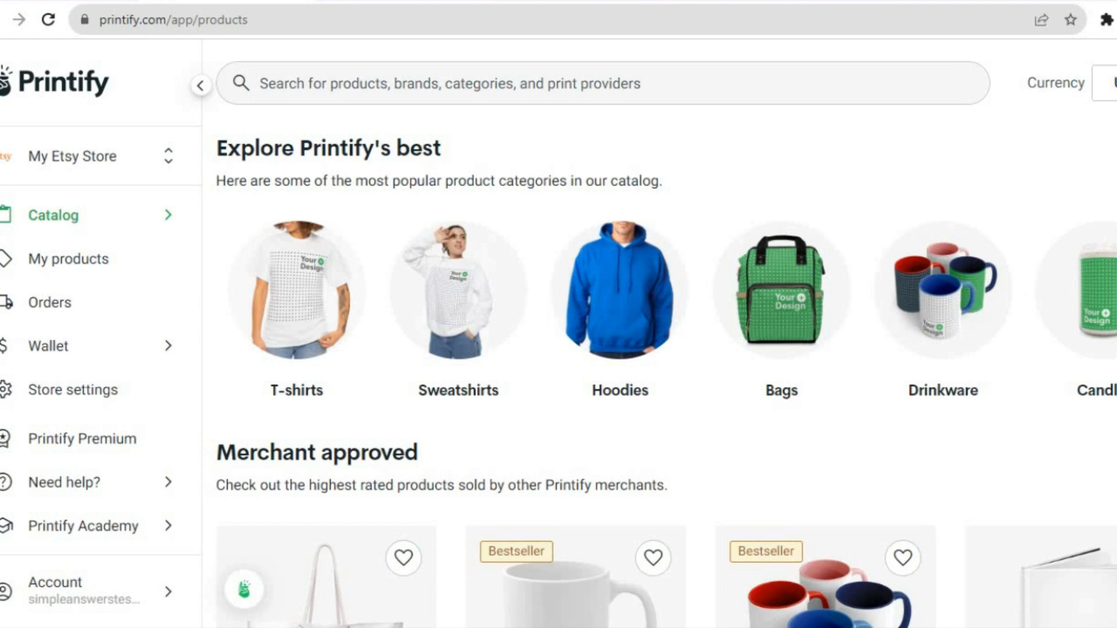
pyautogui.scroll(-5, 665, 333)
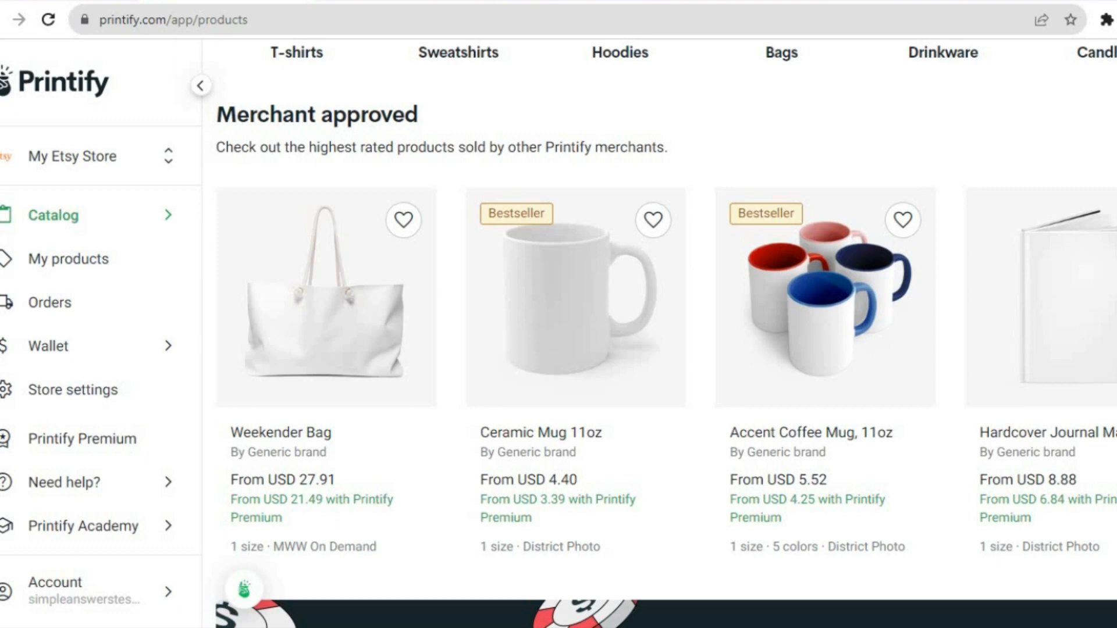
pyautogui.scroll(2, 665, 336)
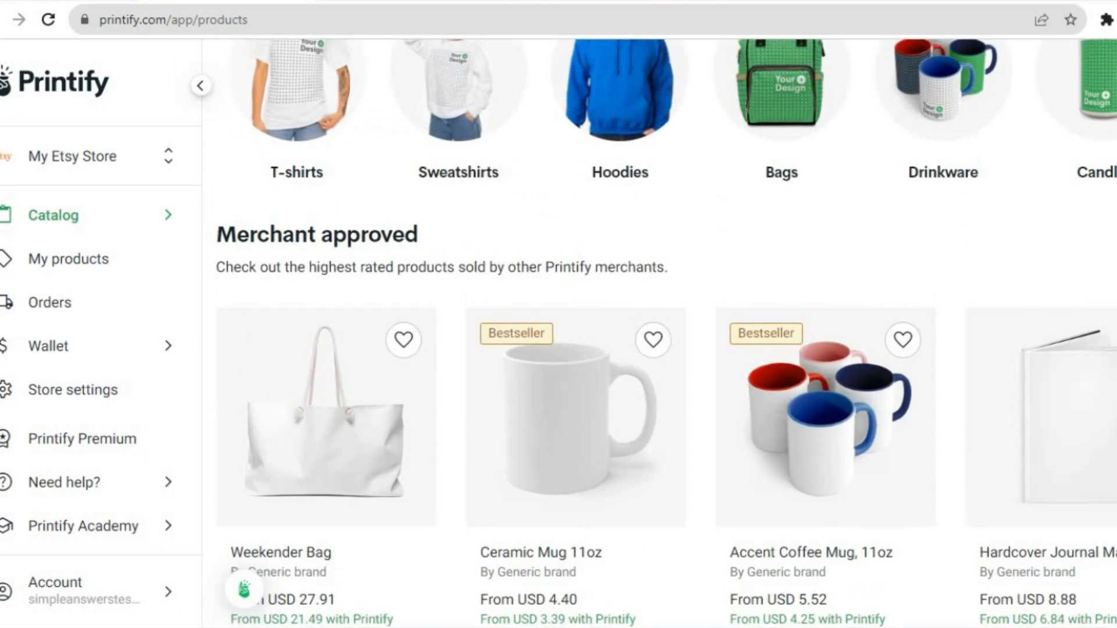
pyautogui.click(292, 414)
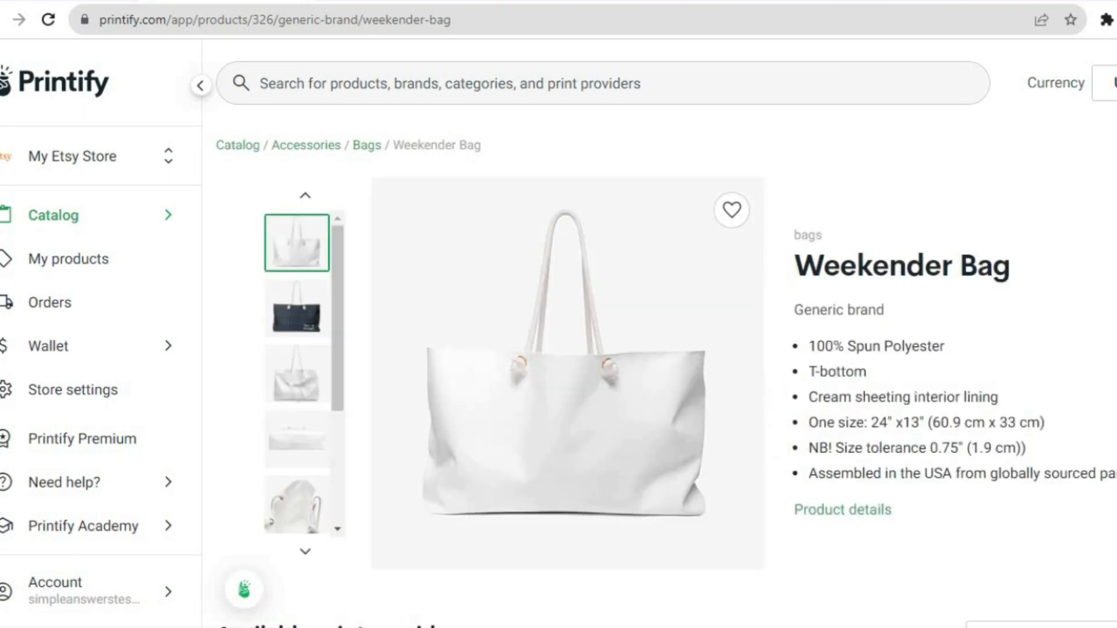
pyautogui.scroll(-6, 666, 349)
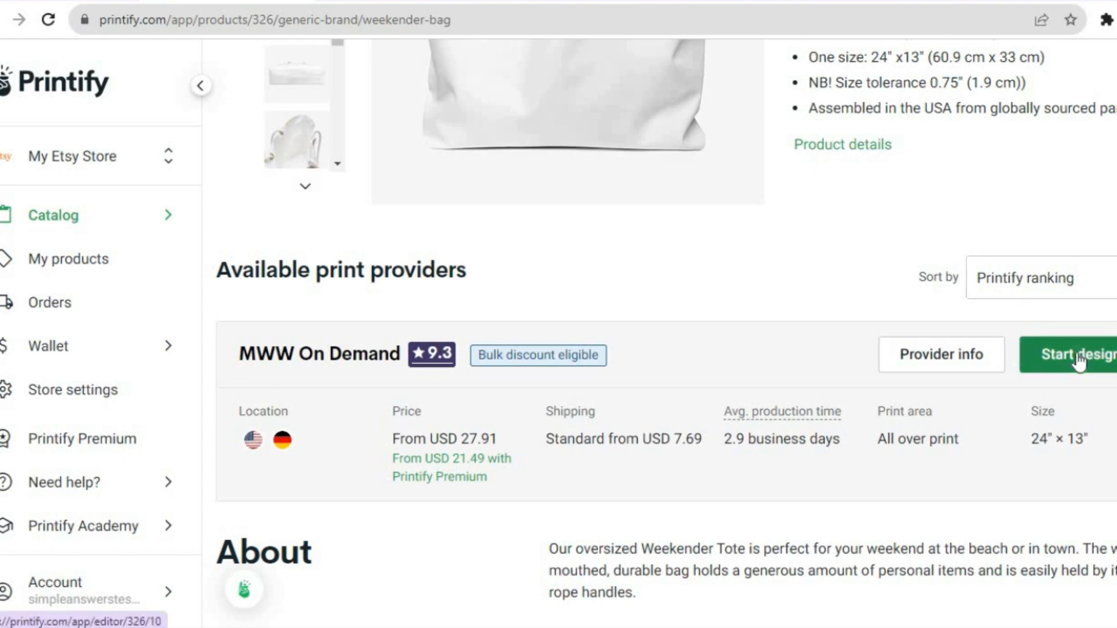
pyautogui.click(1079, 361)
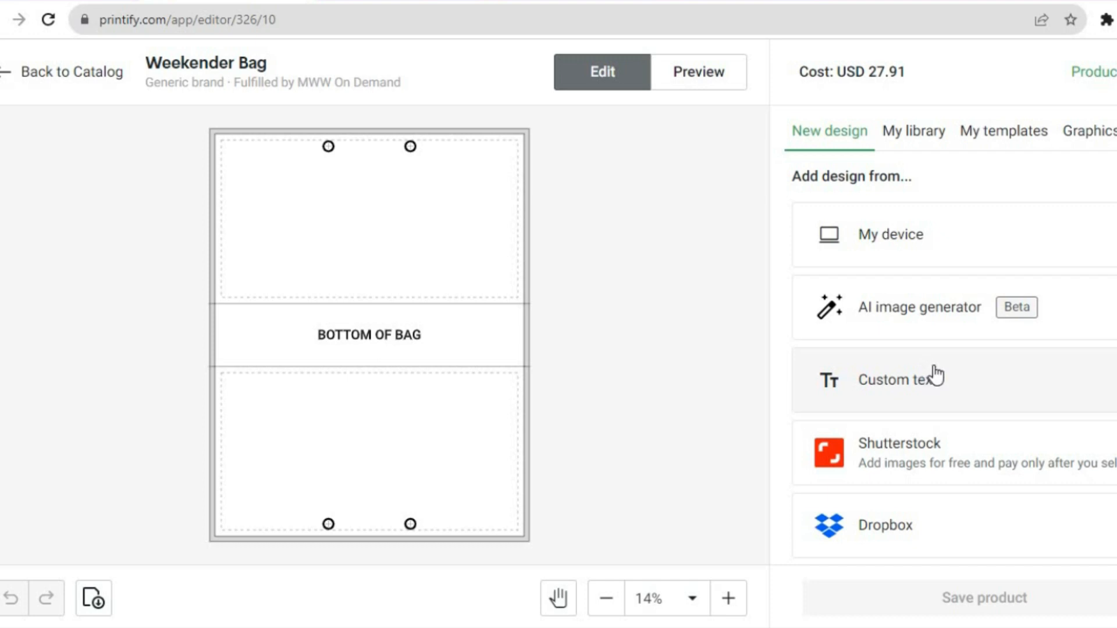
# - Generate AI images for the bag in the Comic Book style from the text prompt "A WOMAN SMILING"
pyautogui.click(908, 325)
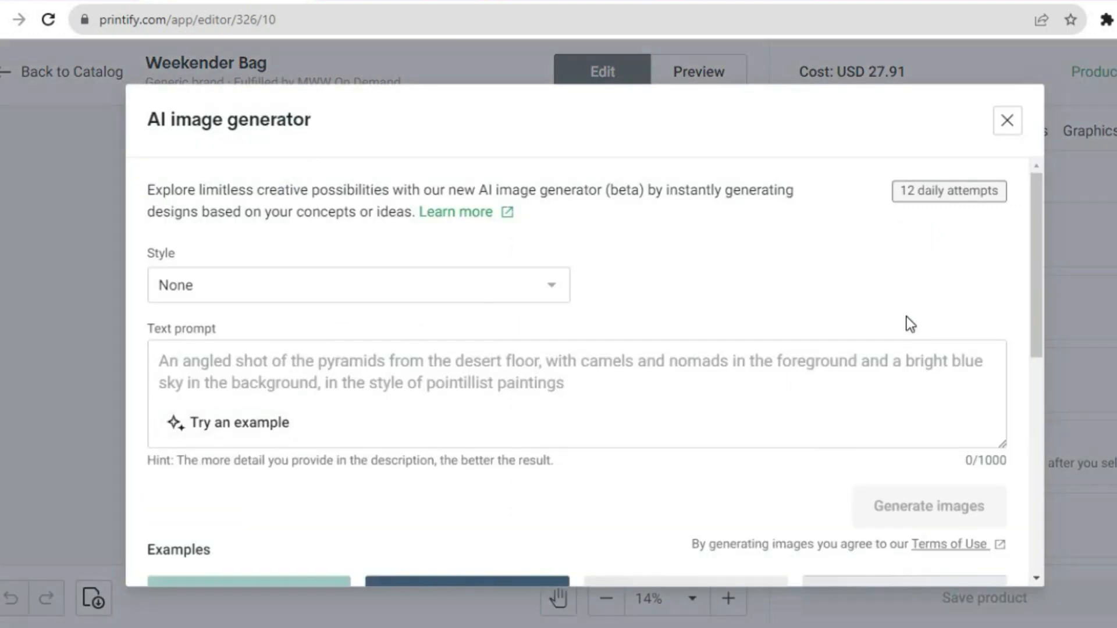
pyautogui.click(513, 299)
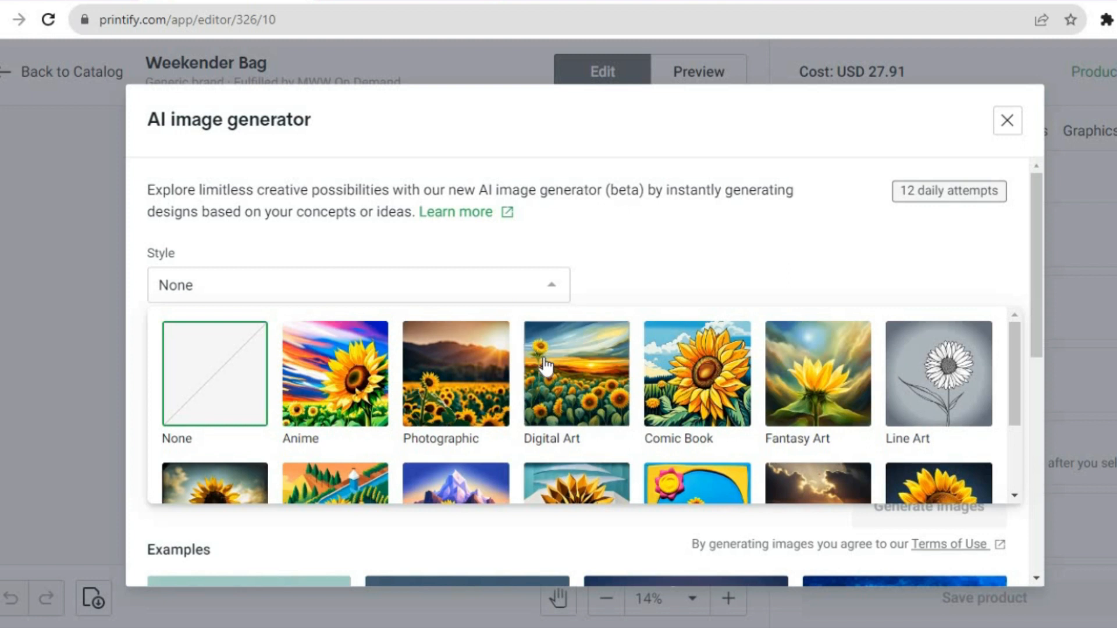
pyautogui.click(724, 369)
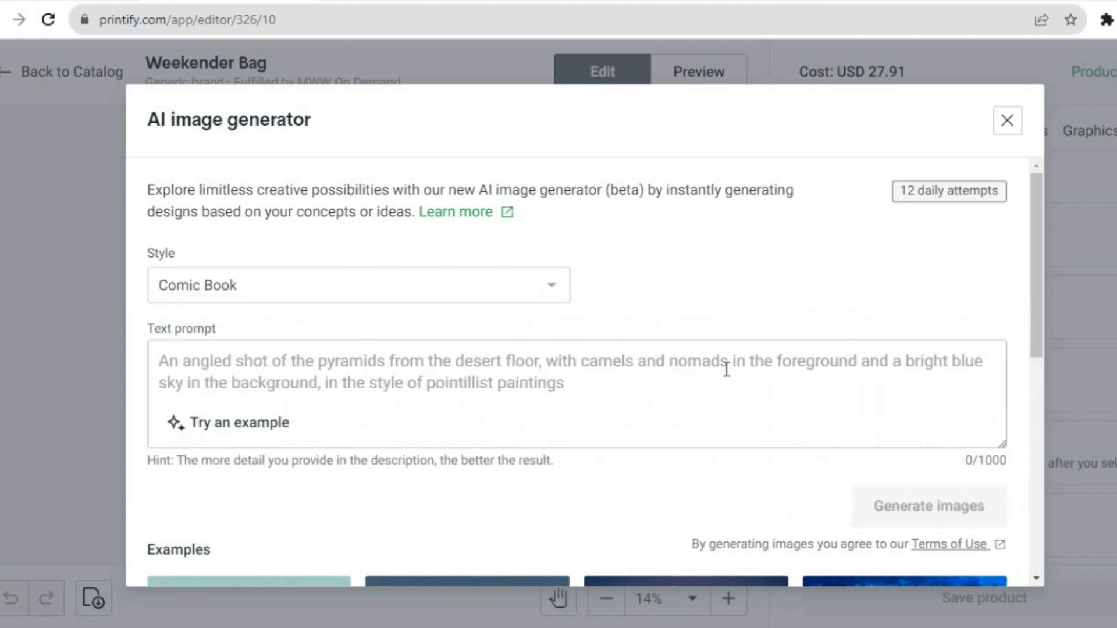
pyautogui.click(549, 384)
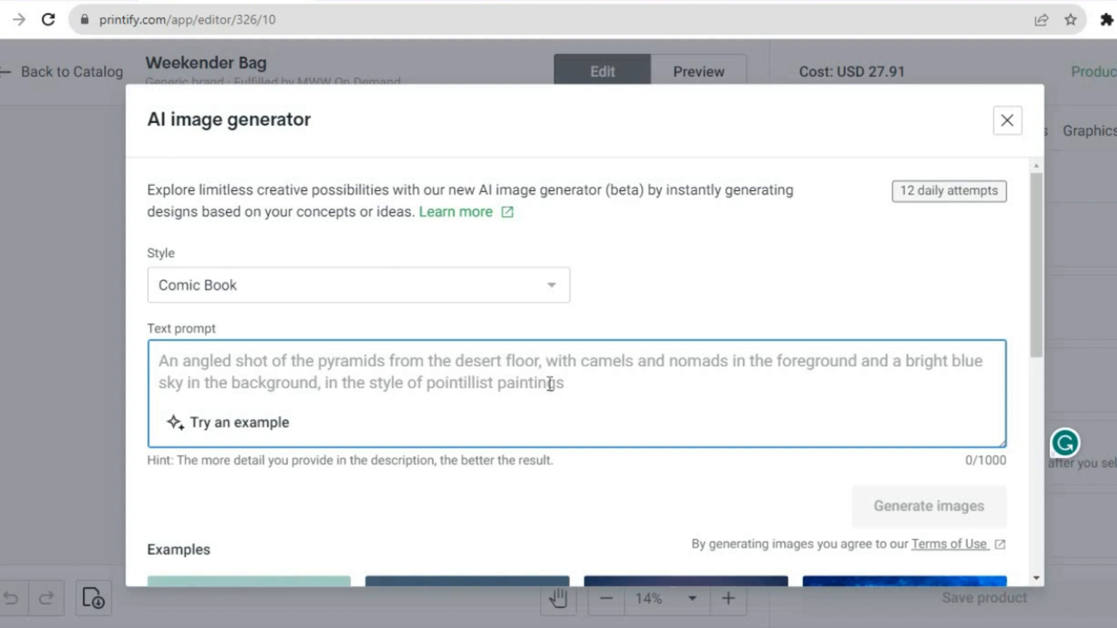
pyautogui.write('A WO')
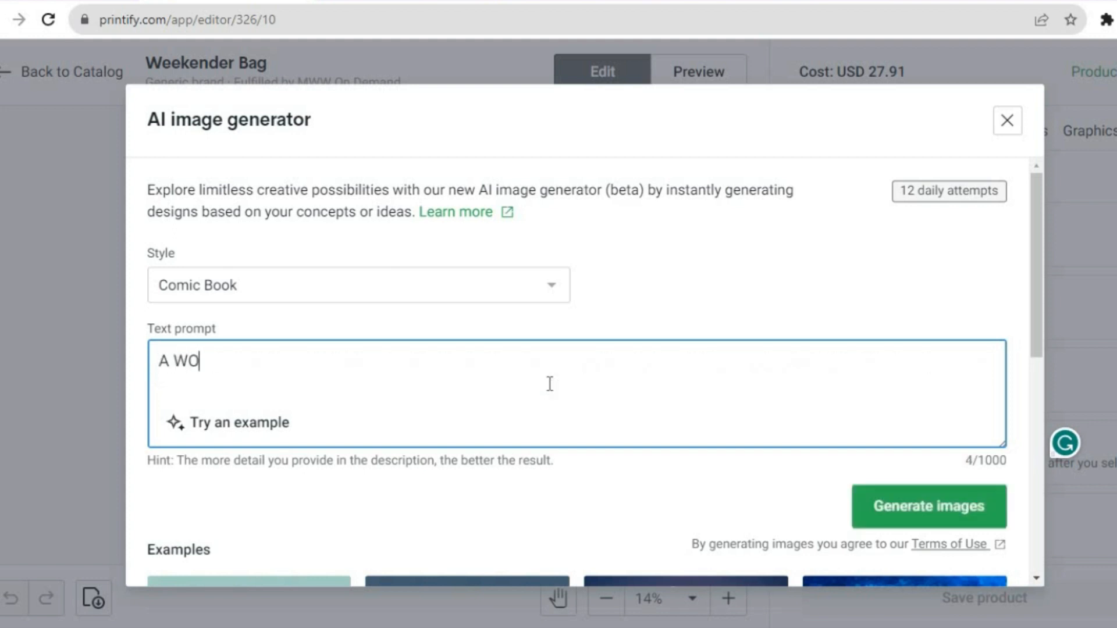
pyautogui.write('MAN SMILING')
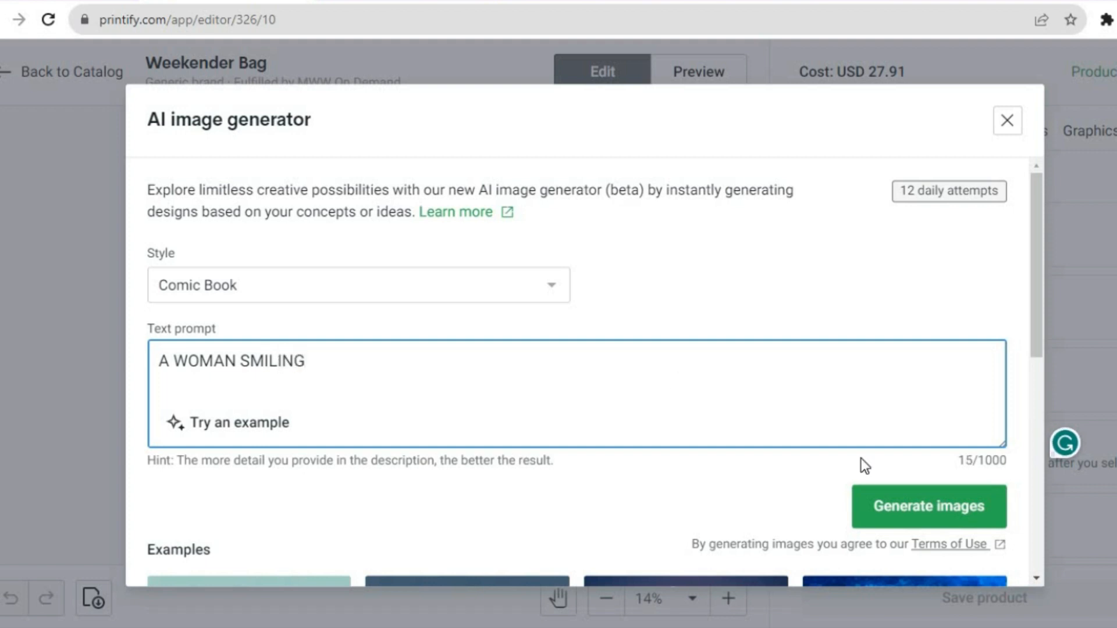
pyautogui.click(905, 512)
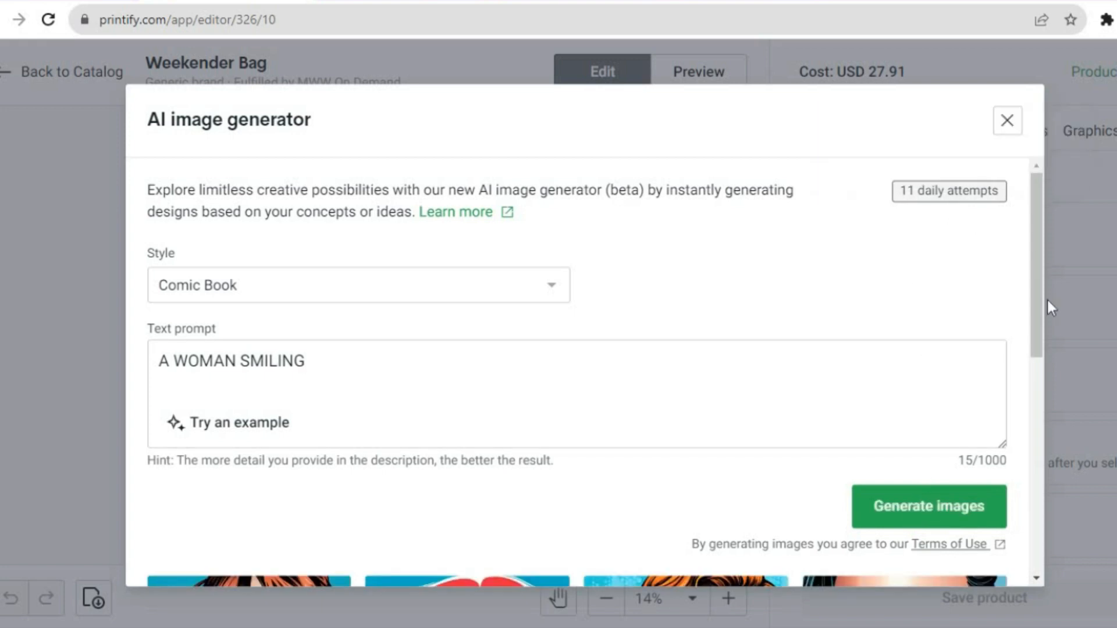
# - Add the third generated image, the smiling woman with long wavy golden hair, to the bag design
pyautogui.scroll(-5, 1046, 419)
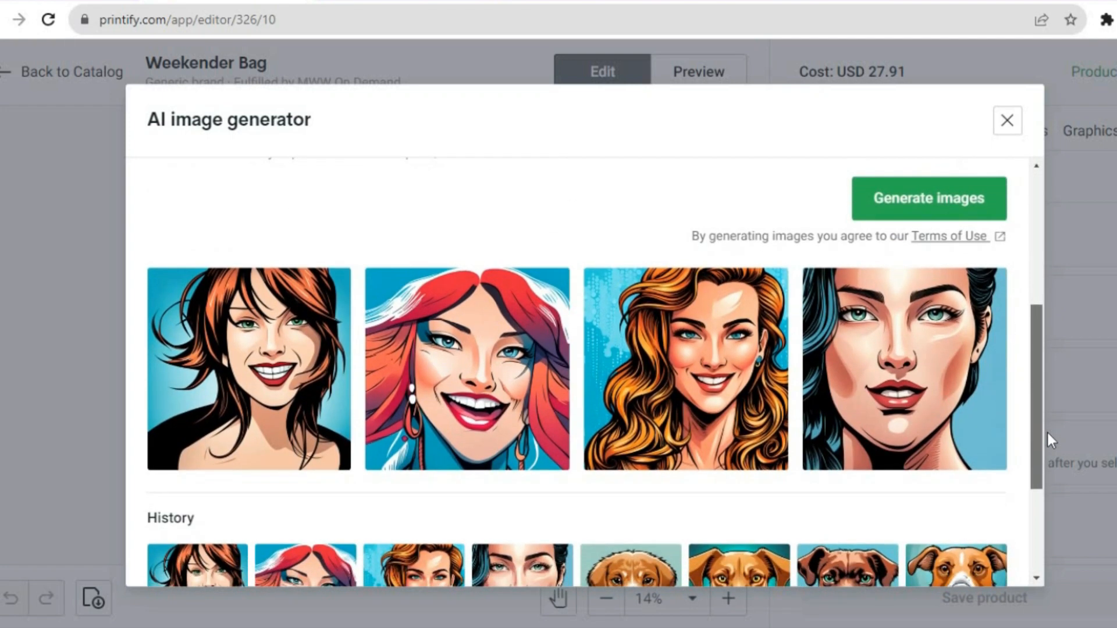
pyautogui.click(669, 423)
pyautogui.click(667, 414)
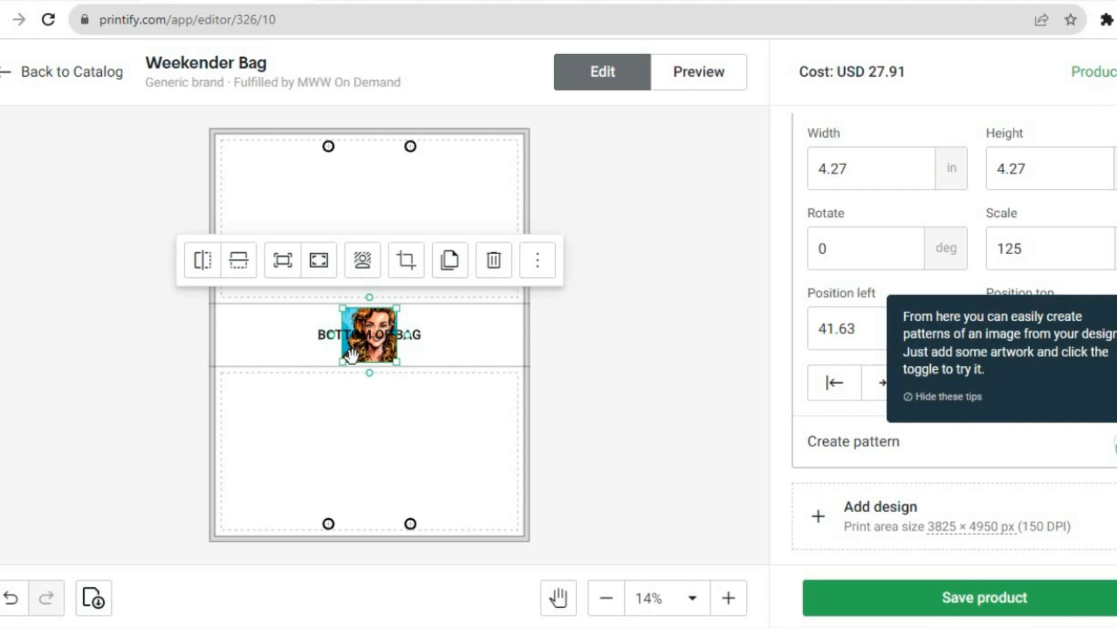
# - Enlarge the woman's image to about 14.7 in square and move it down onto the bag's lower panel
pyautogui.moveTo(344, 364); pyautogui.dragTo(262, 451)
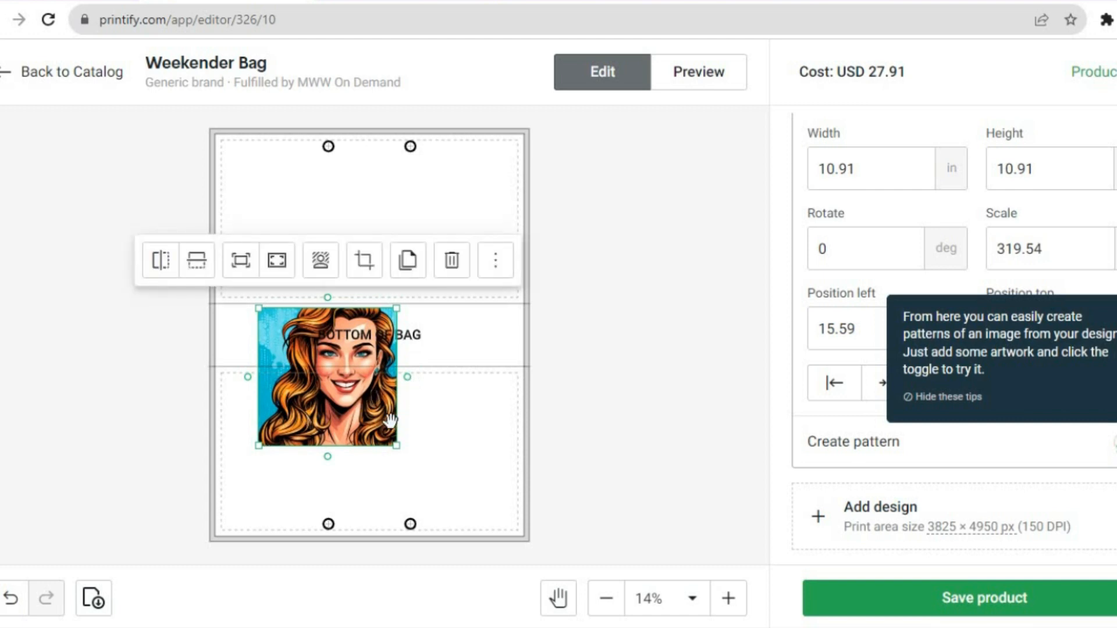
pyautogui.moveTo(396, 446); pyautogui.dragTo(451, 455)
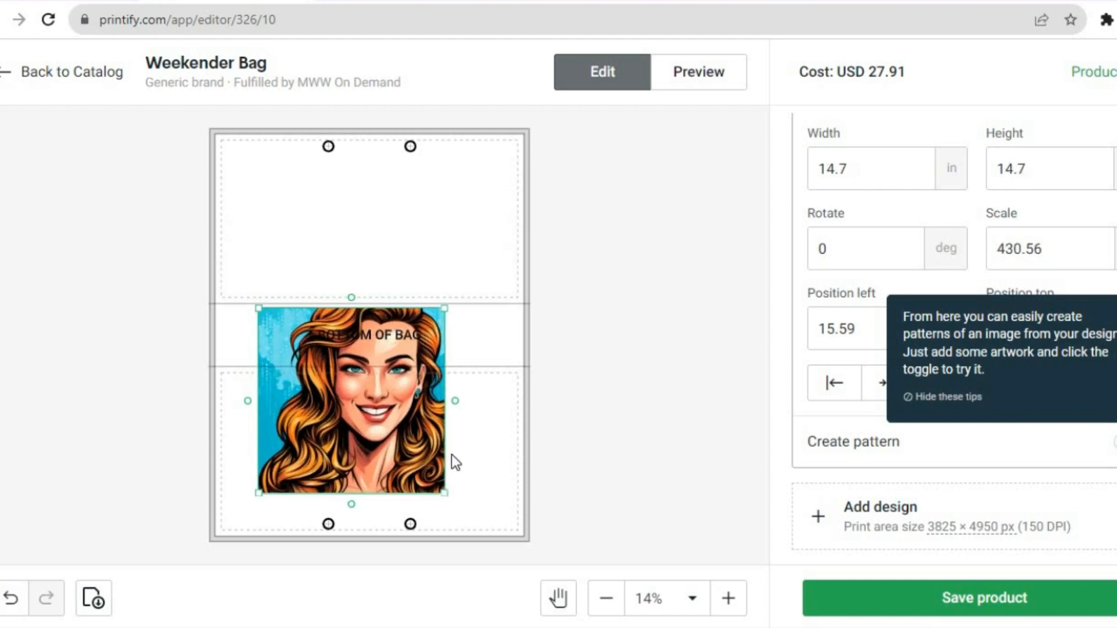
pyautogui.moveTo(387, 442); pyautogui.dragTo(396, 492)
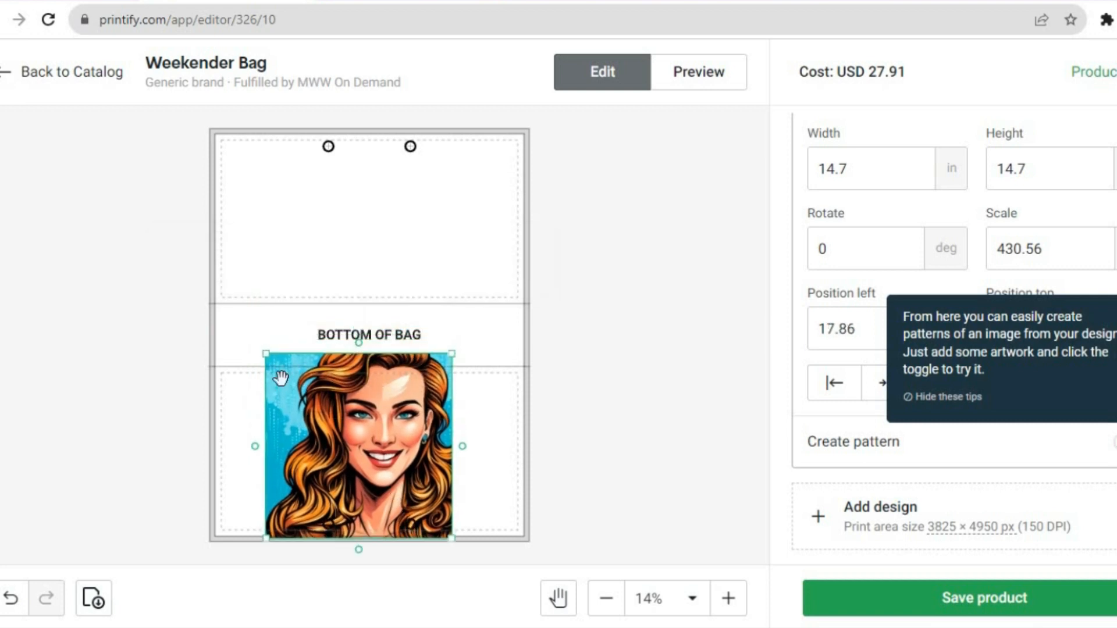
# - Shrink the woman's image to 13 in square on the bag's lower panel and save the product
pyautogui.moveTo(266, 352); pyautogui.dragTo(273, 390)
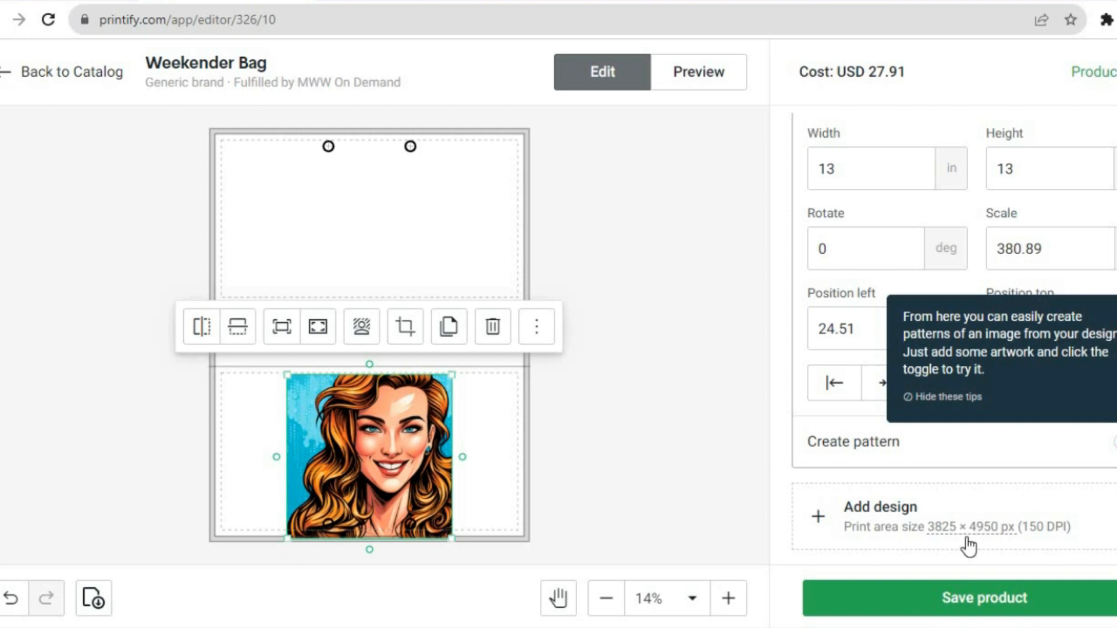
pyautogui.click(973, 599)
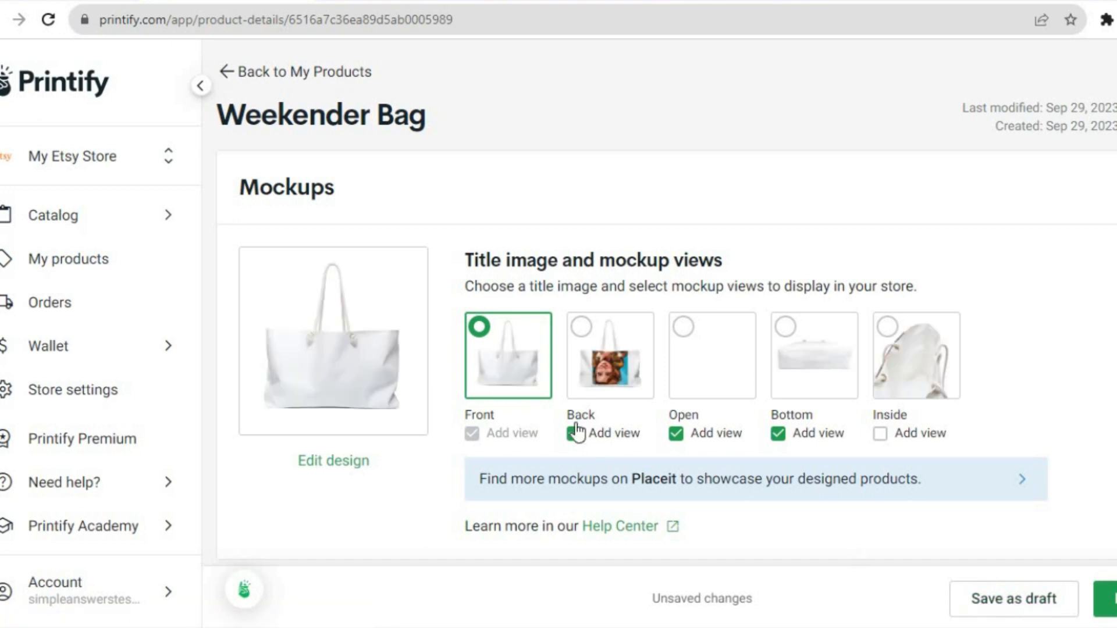
# - Make the Back mockup the title image and review the product's title and description
pyautogui.click(580, 327)
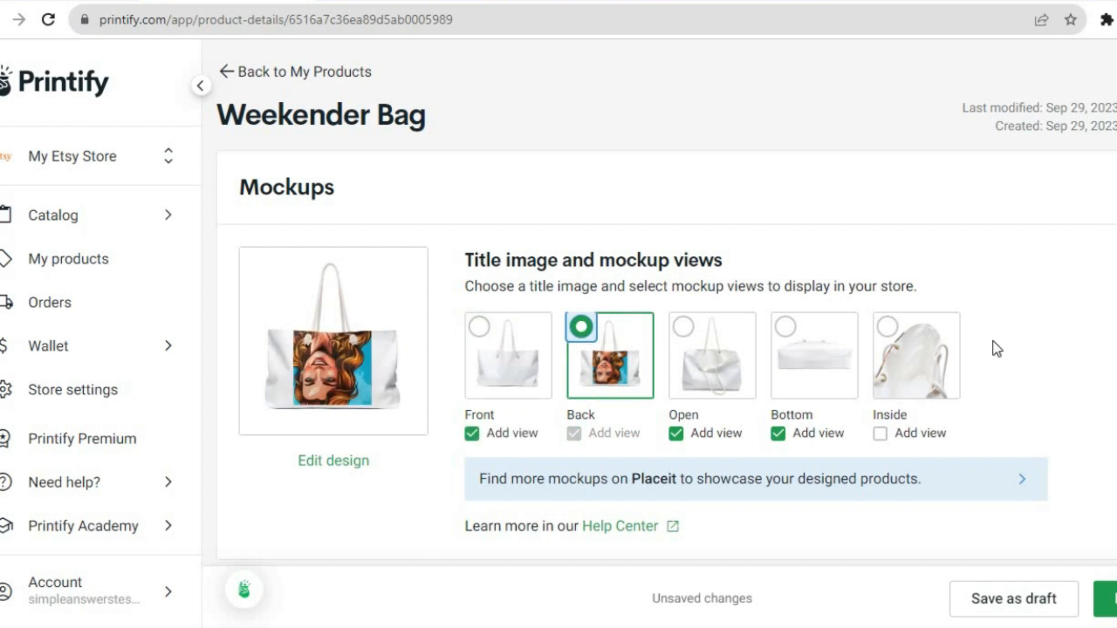
pyautogui.scroll(-10, 667, 301)
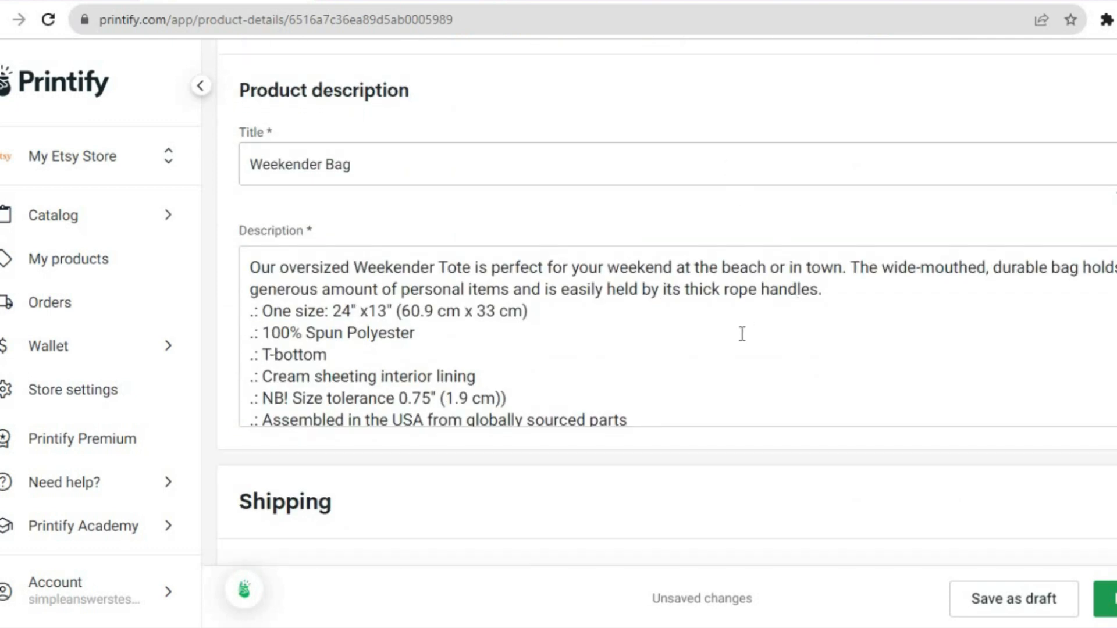
# - Examine the price, profit and profit margin editing options for the 24" × 13" variant, and close them without entering a value
pyautogui.scroll(-10, 667, 303)
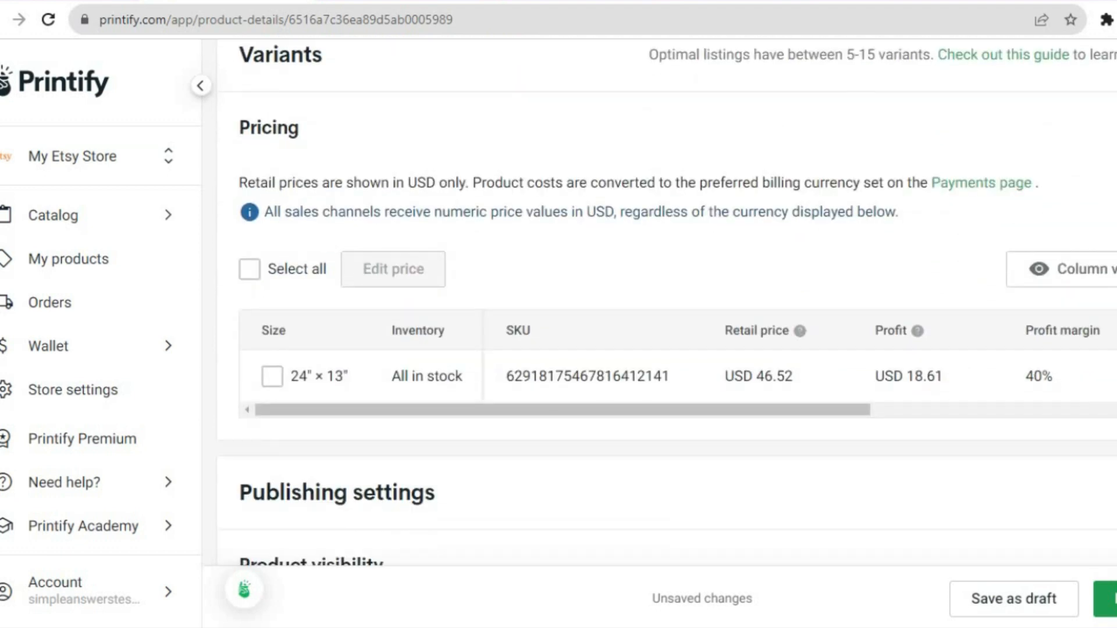
pyautogui.click(252, 275)
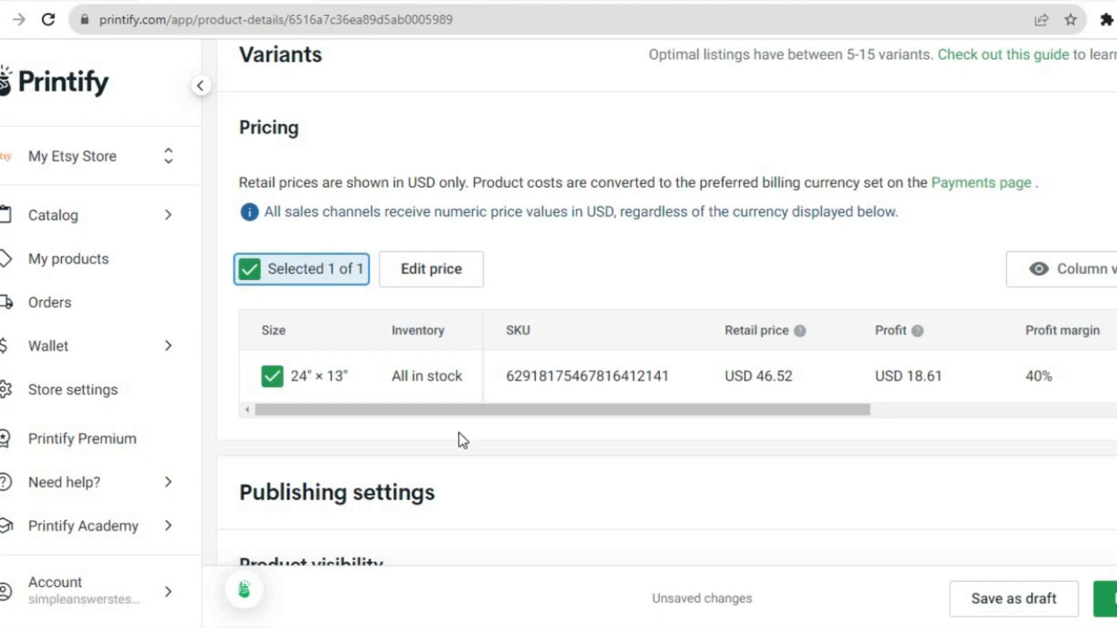
pyautogui.click(433, 271)
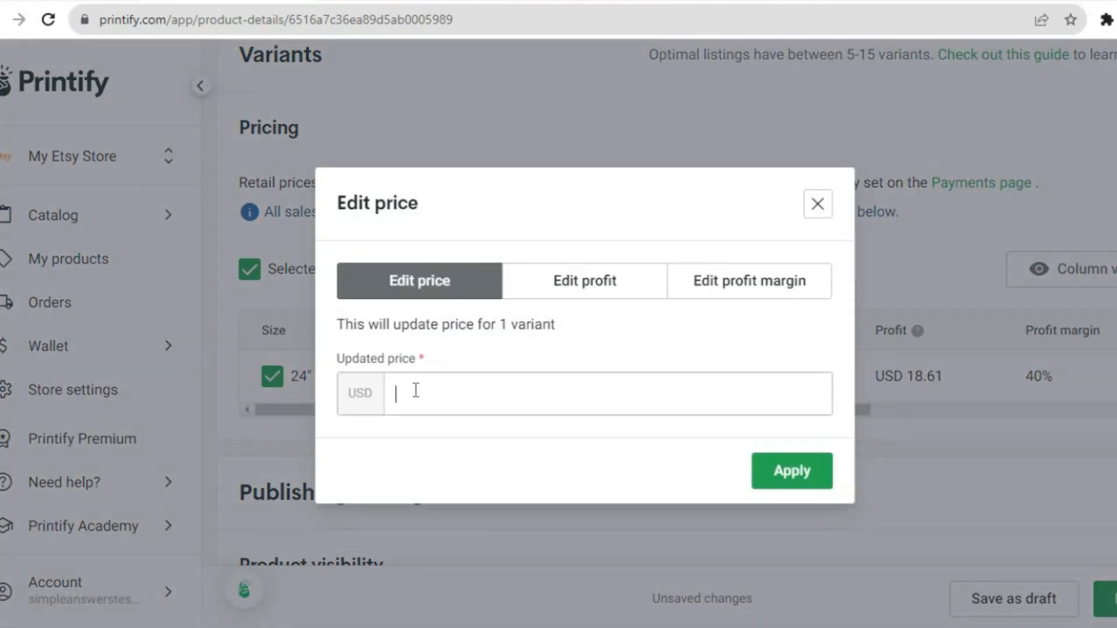
pyautogui.click(610, 276)
pyautogui.click(730, 267)
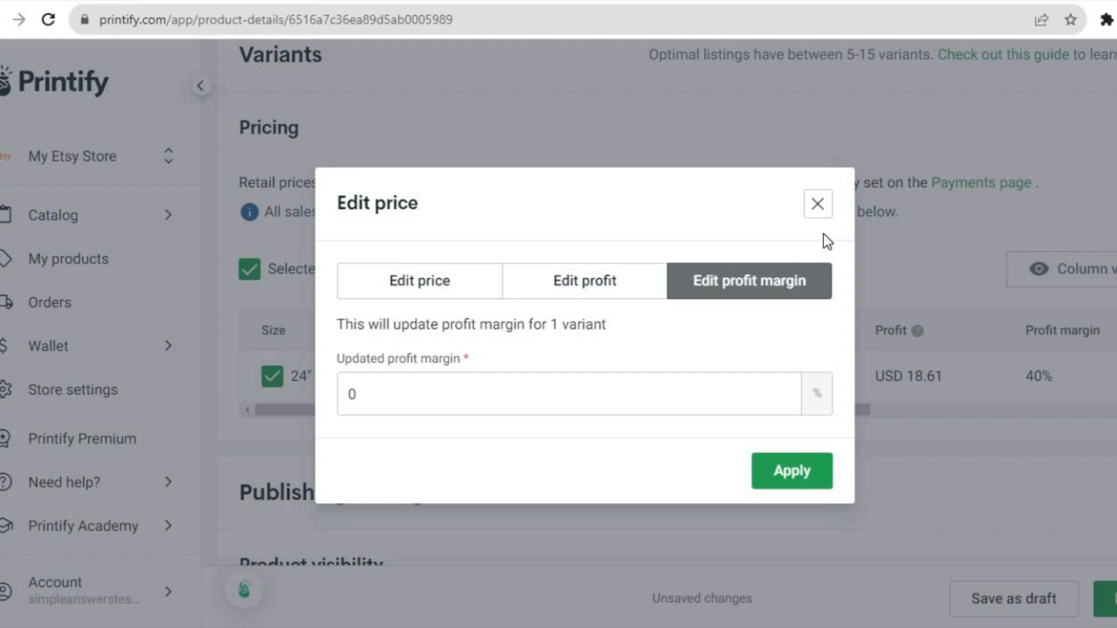
pyautogui.click(820, 207)
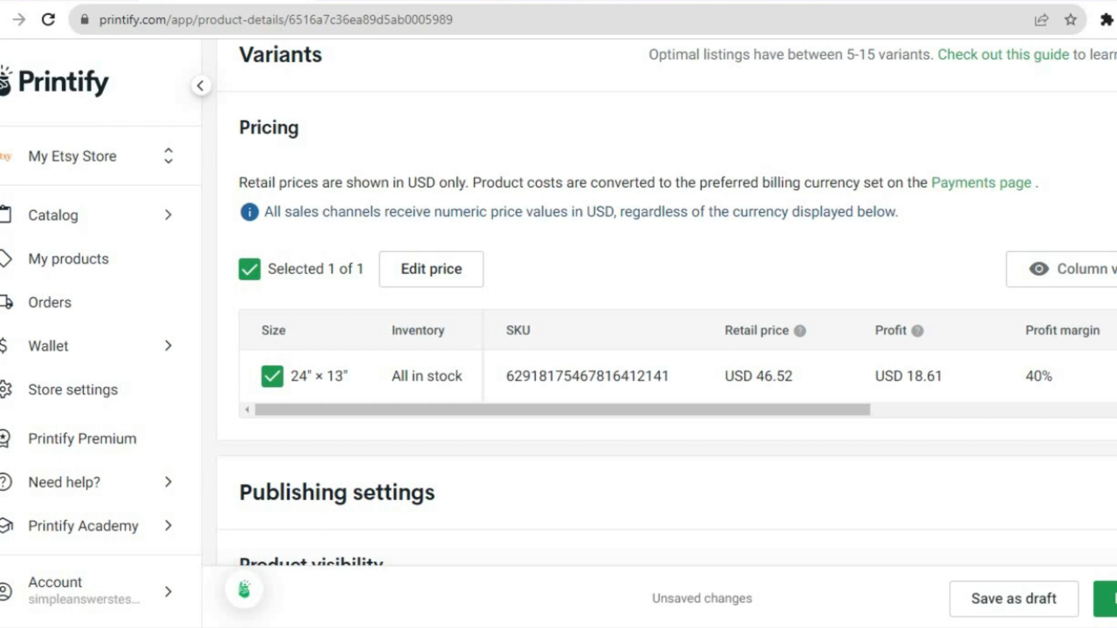
# - Review the variant visibility and sync settings, and publish the Weekender Bag to the Etsy store
pyautogui.scroll(-9, 605, 303)
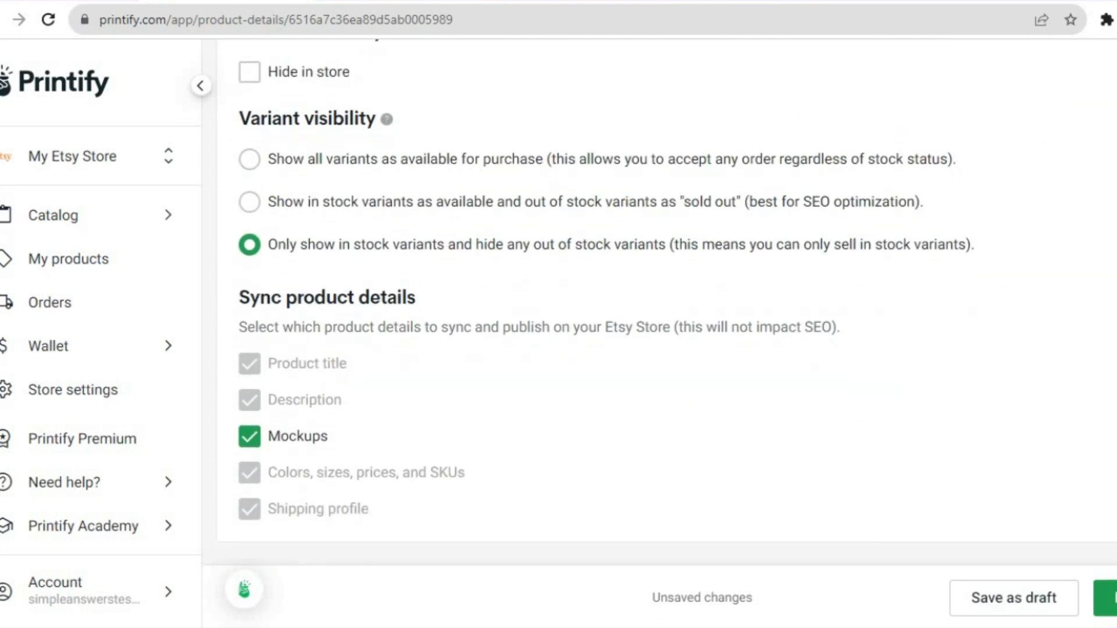
pyautogui.click(1105, 598)
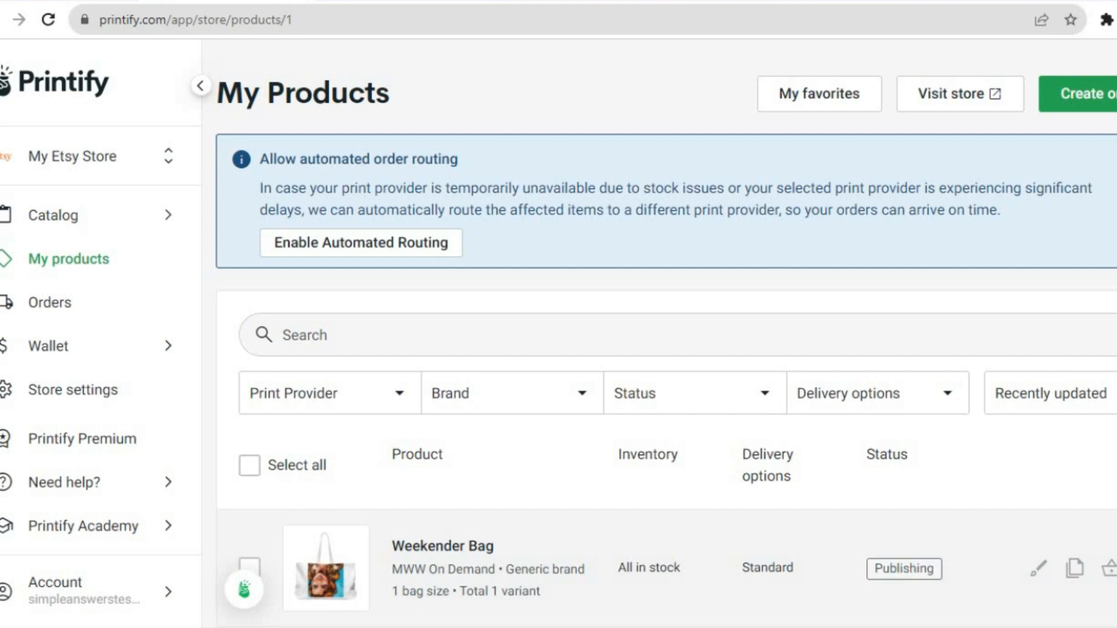
# - Open the published Weekender Bag's listing on Etsy from its product options
pyautogui.scroll(-1, 665, 330)
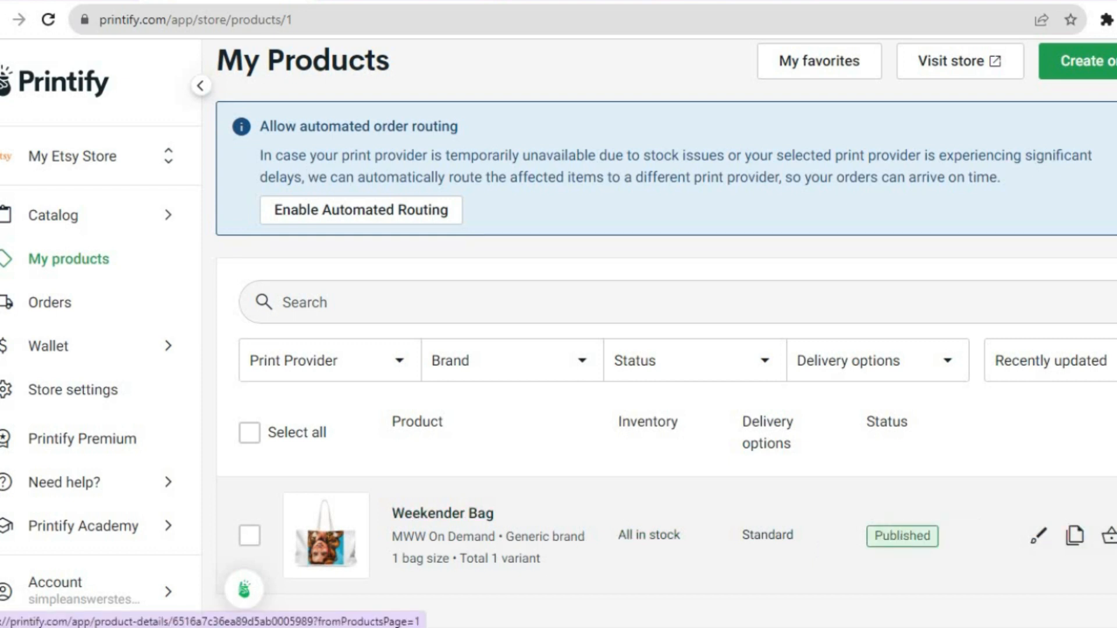
pyautogui.click(1116, 535)
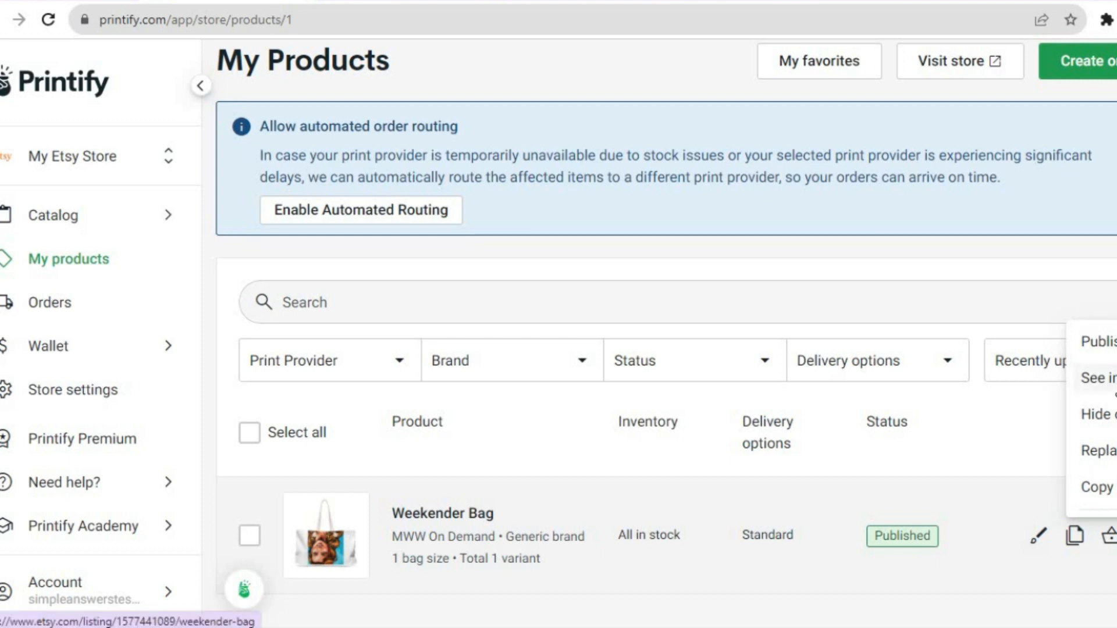
pyautogui.click(1112, 387)
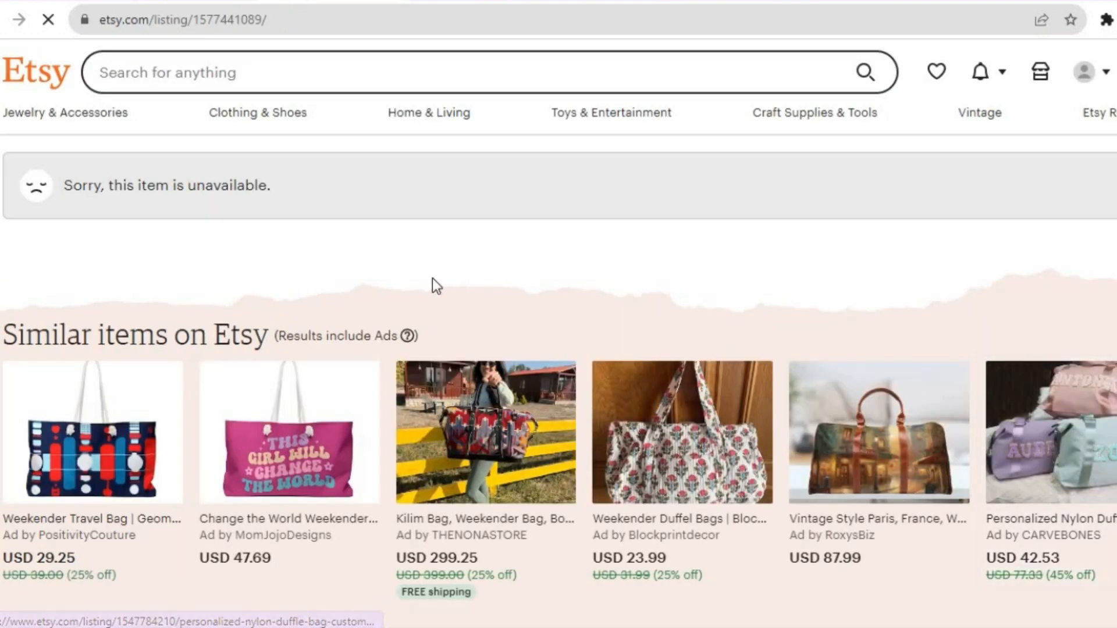
# - Go to Etsy's shop management page and look through the form for creating a listing
pyautogui.click(1045, 72)
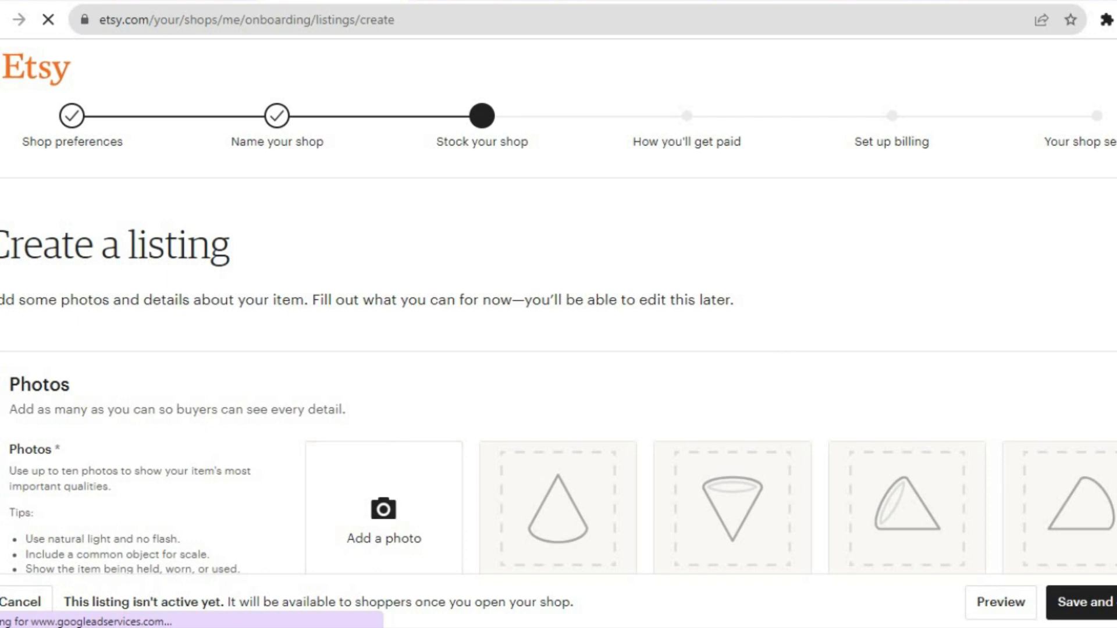
pyautogui.scroll(-13, 558, 314)
pyautogui.scroll(9, 559, 314)
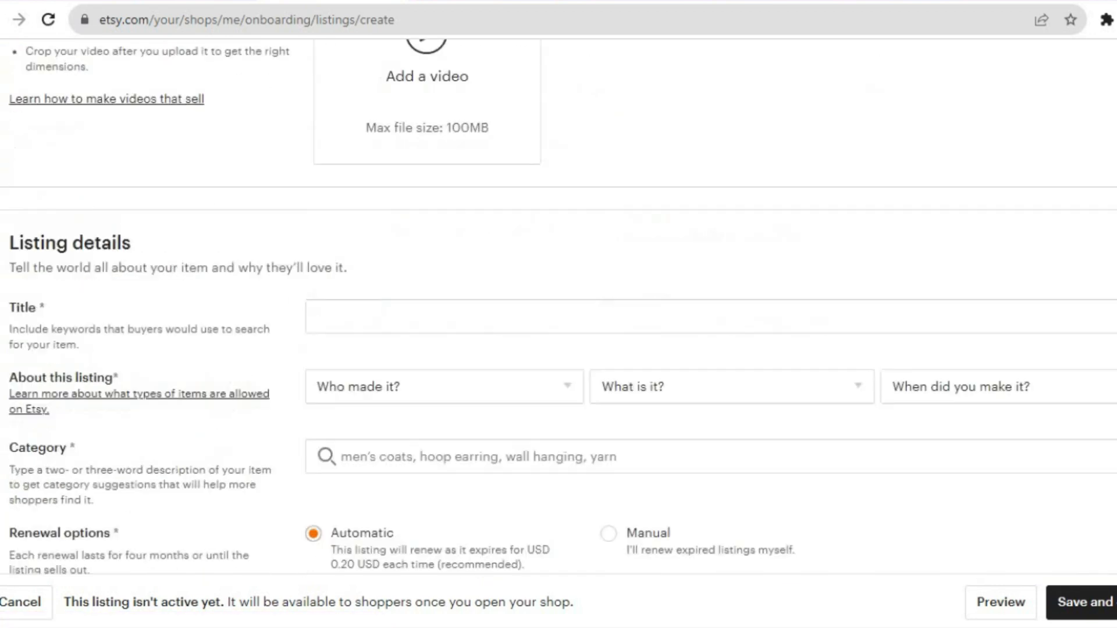
pyautogui.scroll(-5, 398, 139)
pyautogui.scroll(10, 398, 139)
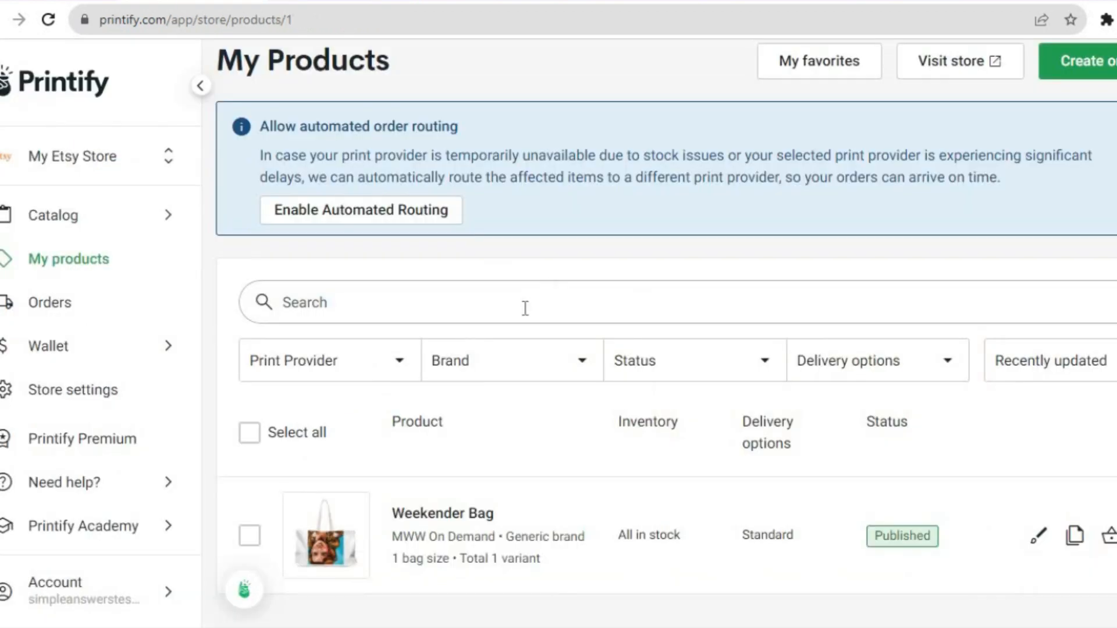
# - Visit the connected Etsy store from Printify and check the Weekender Bag among the shop's items
pyautogui.click(969, 62)
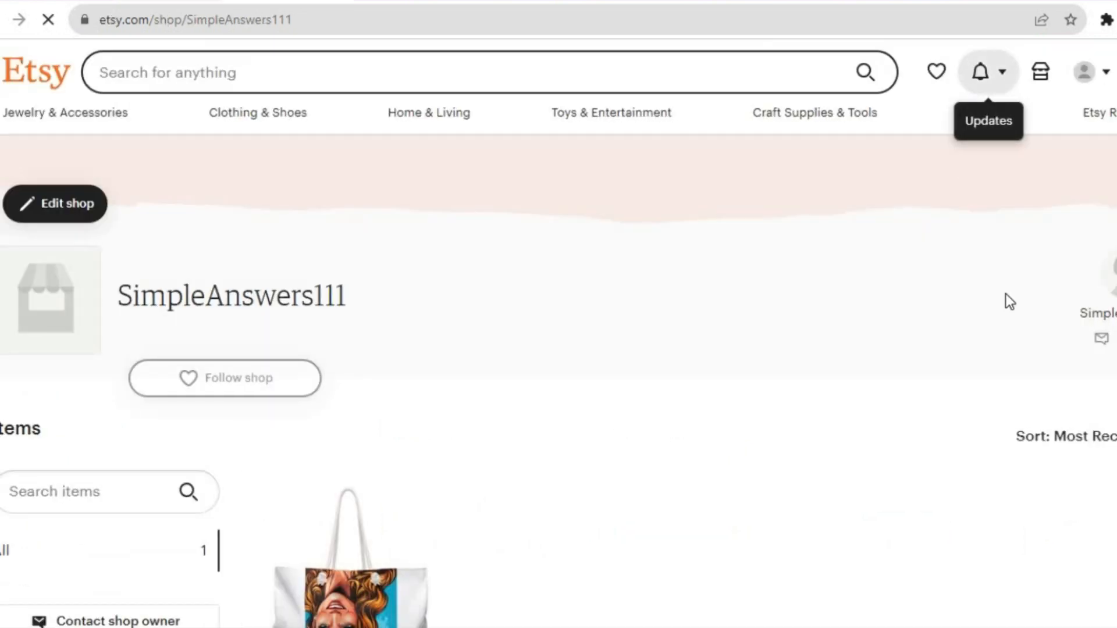
pyautogui.scroll(-5, 504, 320)
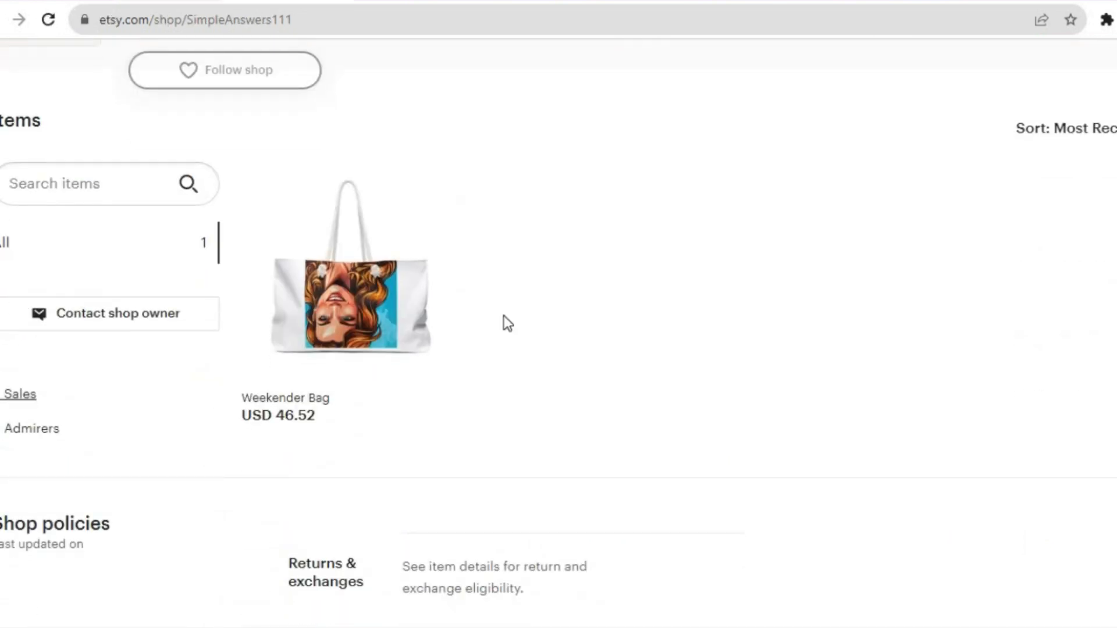